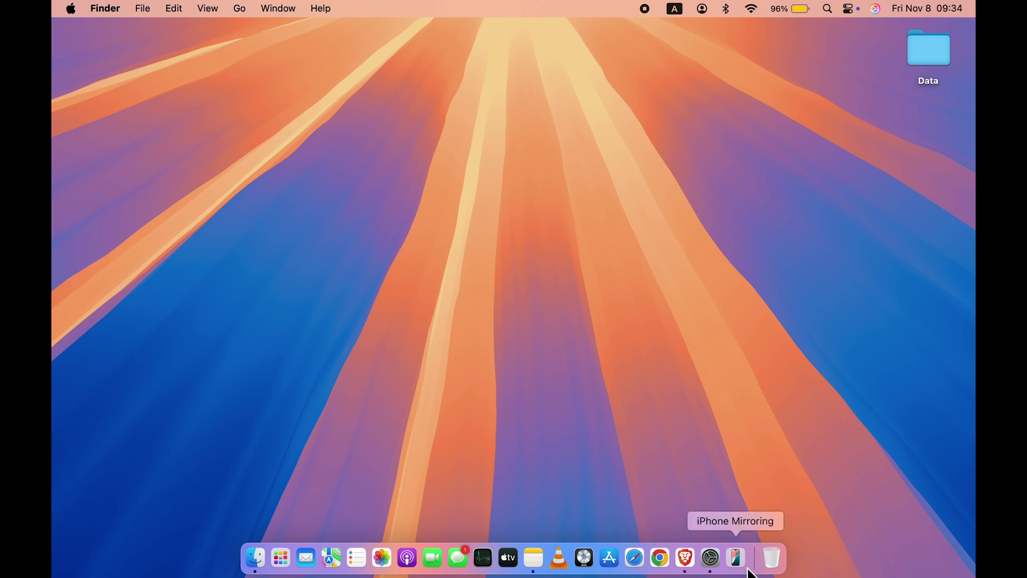
Step: Check the macOS version on the Software Update page in System Settings, and look over the installed apps for Siri
{"action": "left_click", "coordinate": [712, 560]}
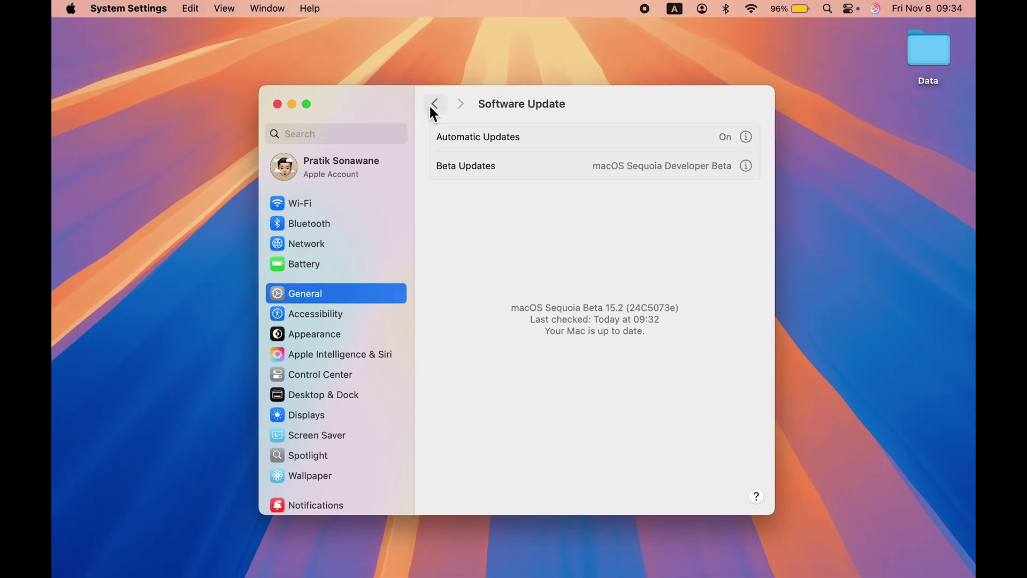
{"action": "key", "text": "super+q"}
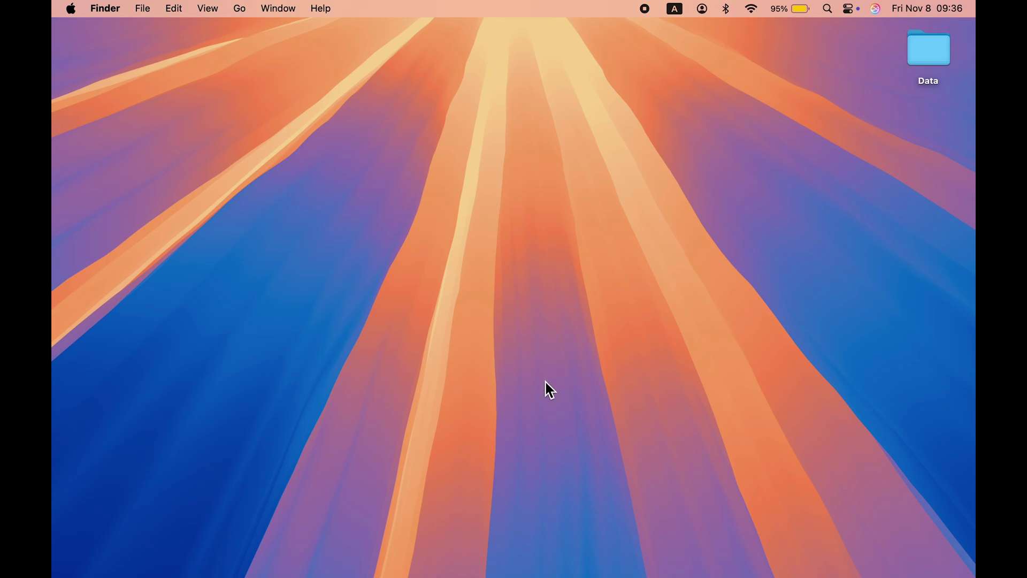
{"action": "key", "text": "F4"}
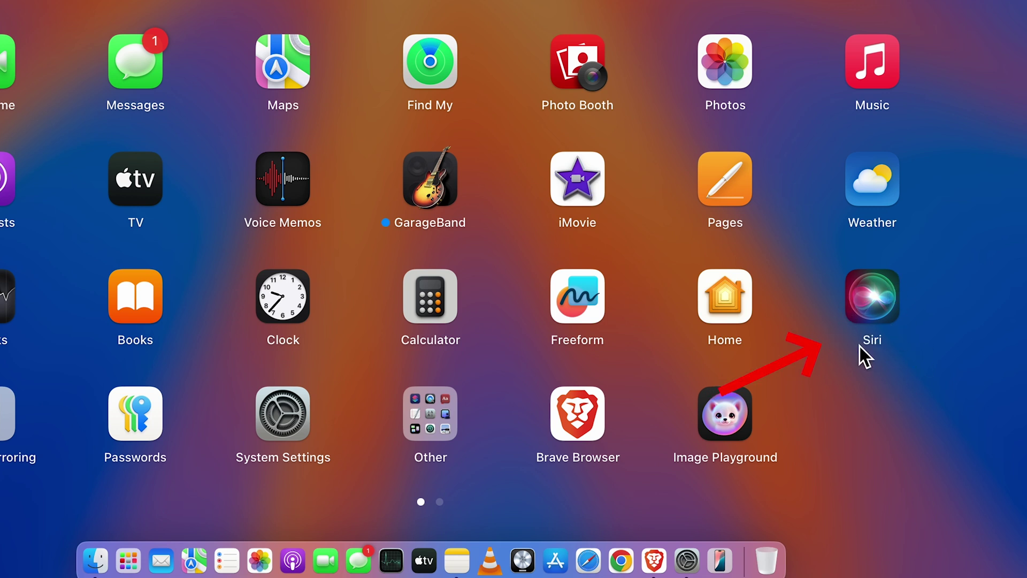
{"action": "left_click", "coordinate": [822, 398]}
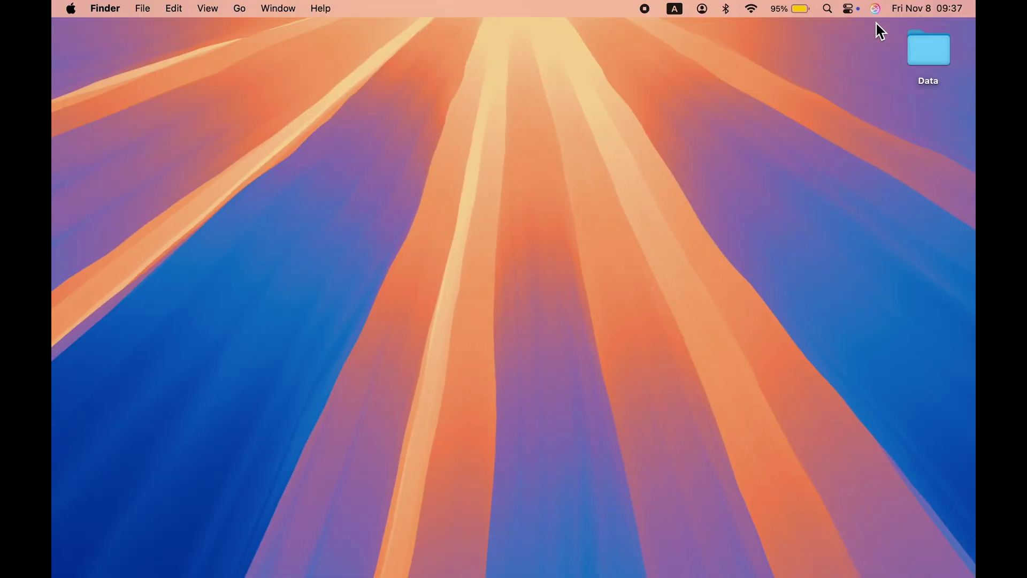
Step: Open the ChatGPT extension settings under Apple Intelligence & Siri in System Settings
{"action": "mouse_move", "coordinate": [684, 559]}
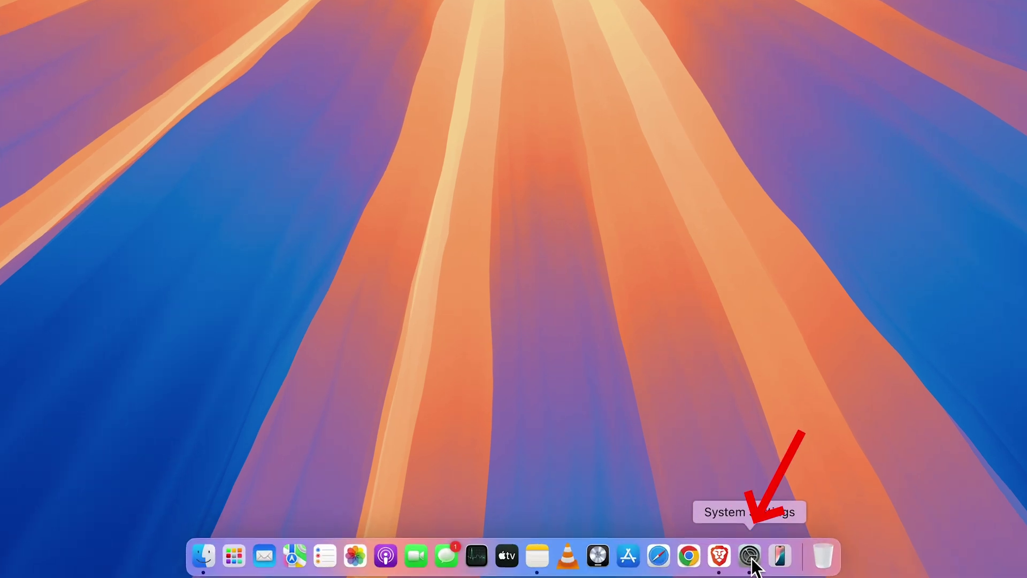
{"action": "left_click", "coordinate": [750, 556]}
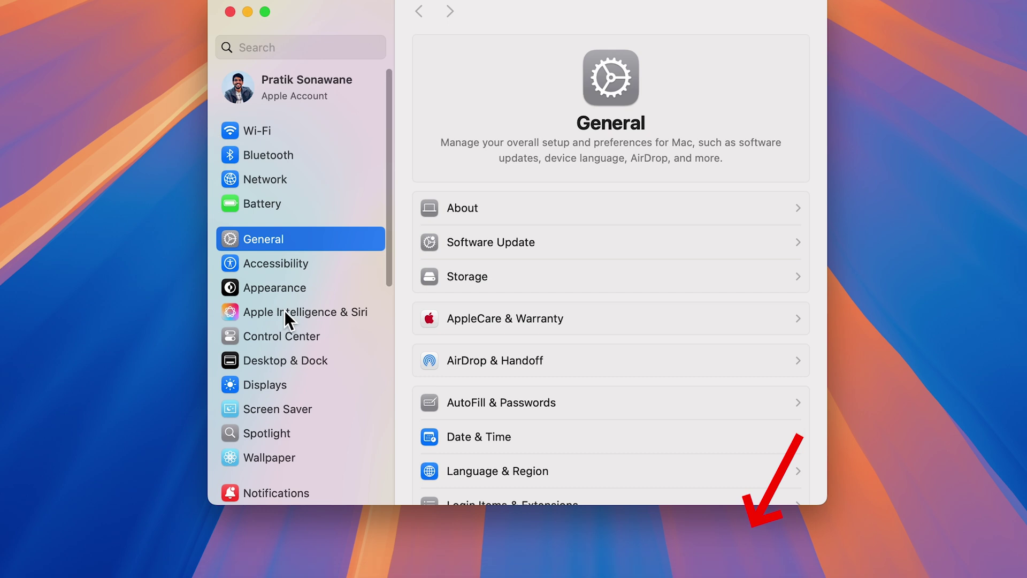
{"action": "left_click", "coordinate": [287, 357]}
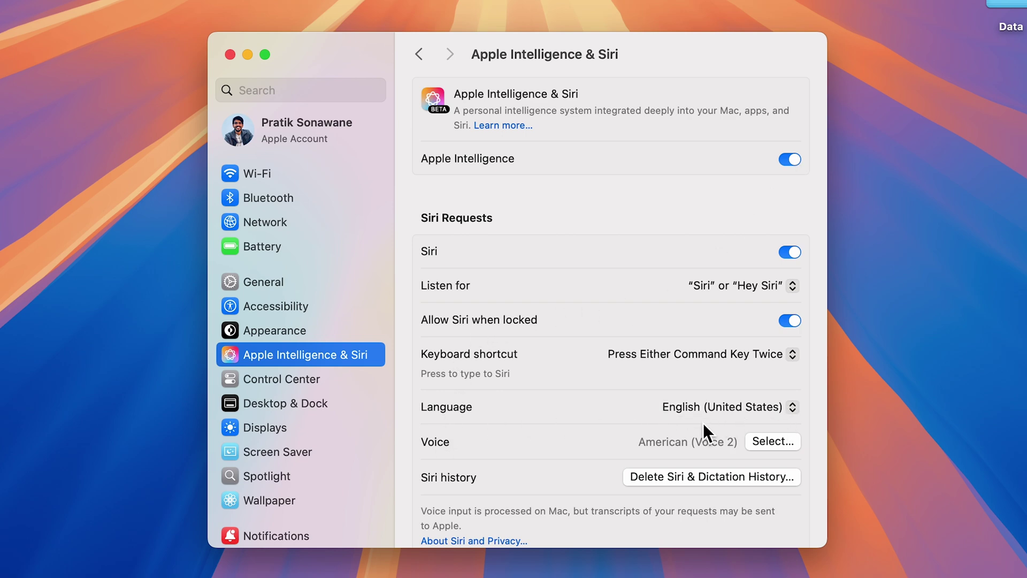
{"action": "scroll", "coordinate": [602, 396], "scroll_direction": "down", "scroll_amount": 5}
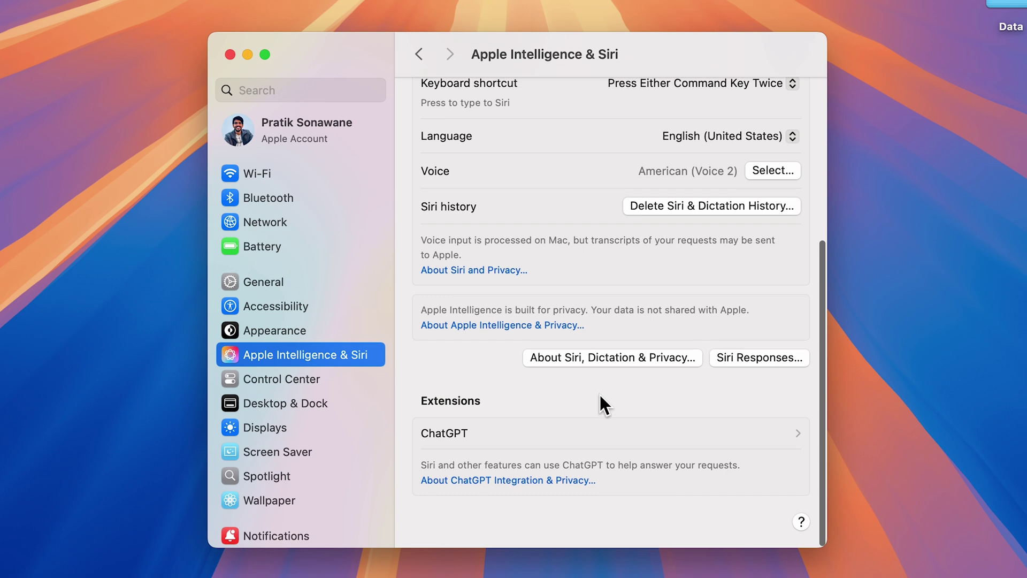
{"action": "left_click", "coordinate": [546, 432]}
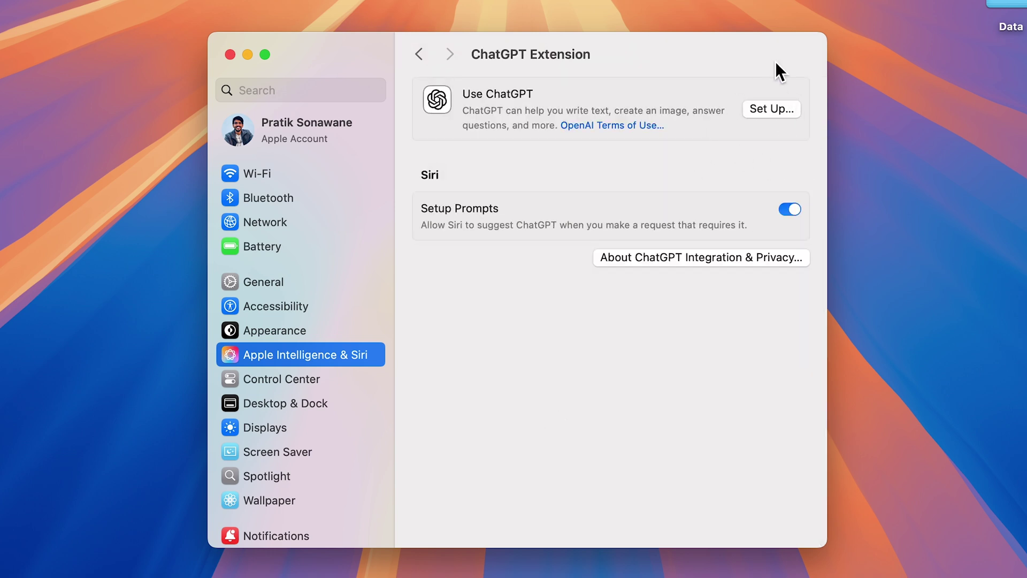
Step: Set up the ChatGPT extension and enable it without using an account, and minimize the settings window
{"action": "left_click", "coordinate": [779, 111]}
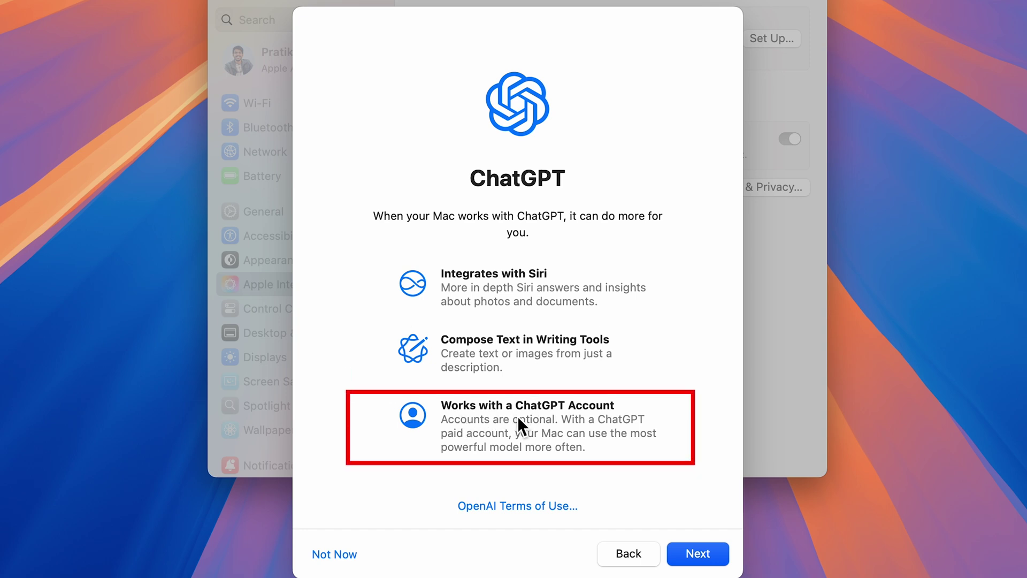
{"action": "left_click", "coordinate": [694, 553]}
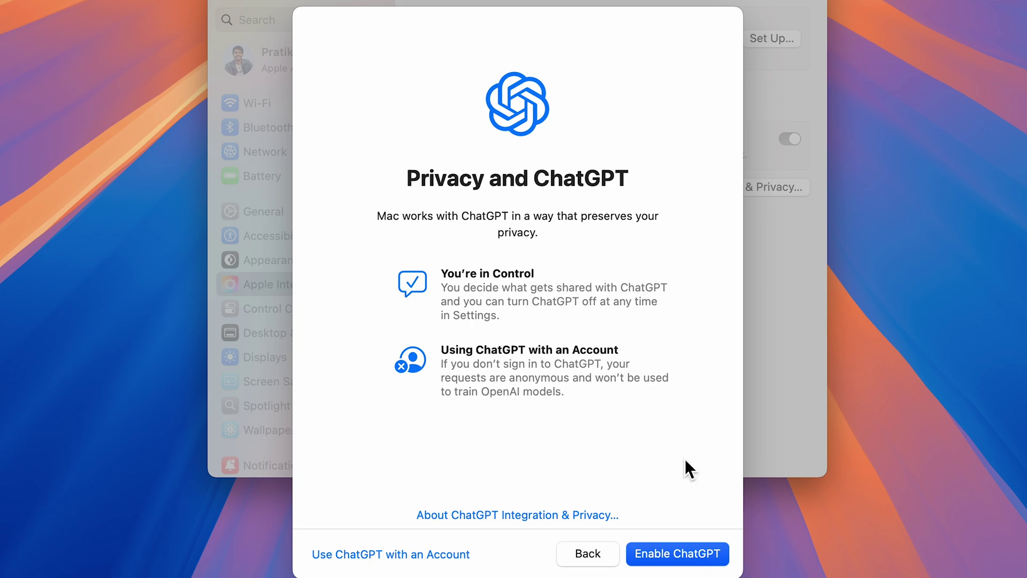
{"action": "left_click", "coordinate": [691, 556]}
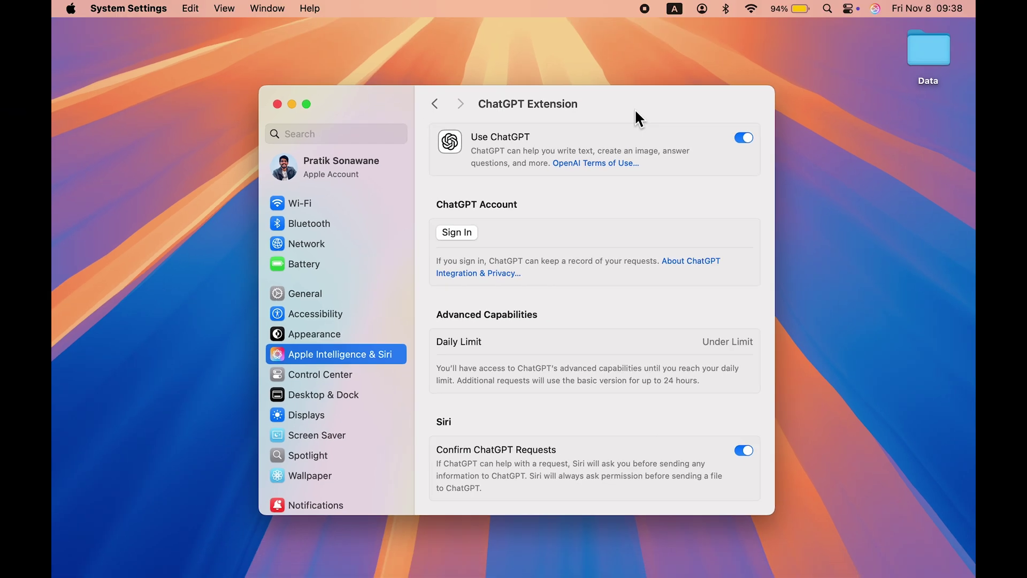
{"action": "left_click", "coordinate": [292, 104]}
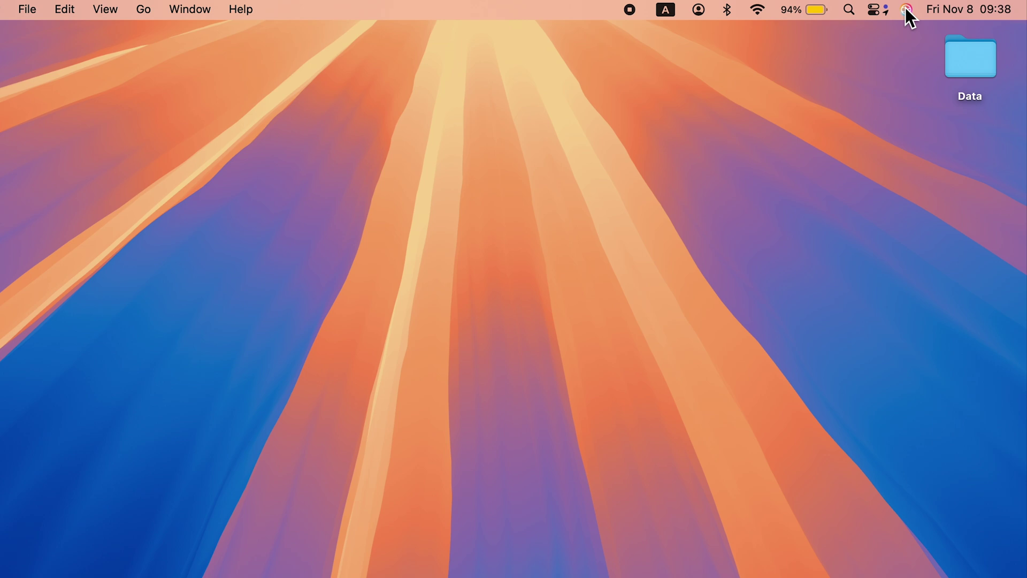
Step: Ask ChatGPT through Siri about next week's weather update, give Chicago as the location, and dismiss the answer
{"action": "left_click", "coordinate": [907, 10]}
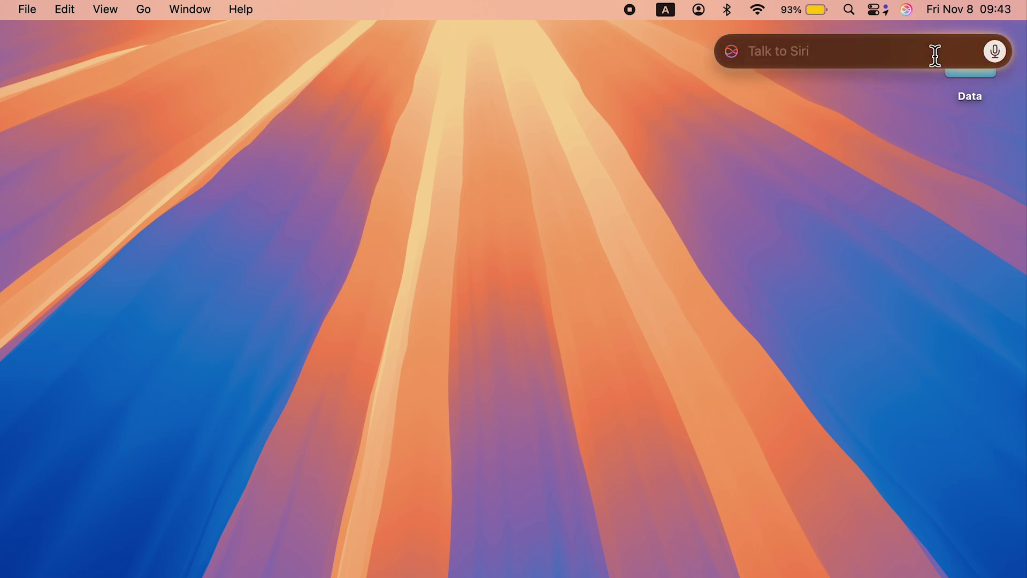
{"action": "type", "text": "Ask ChatGPT"}
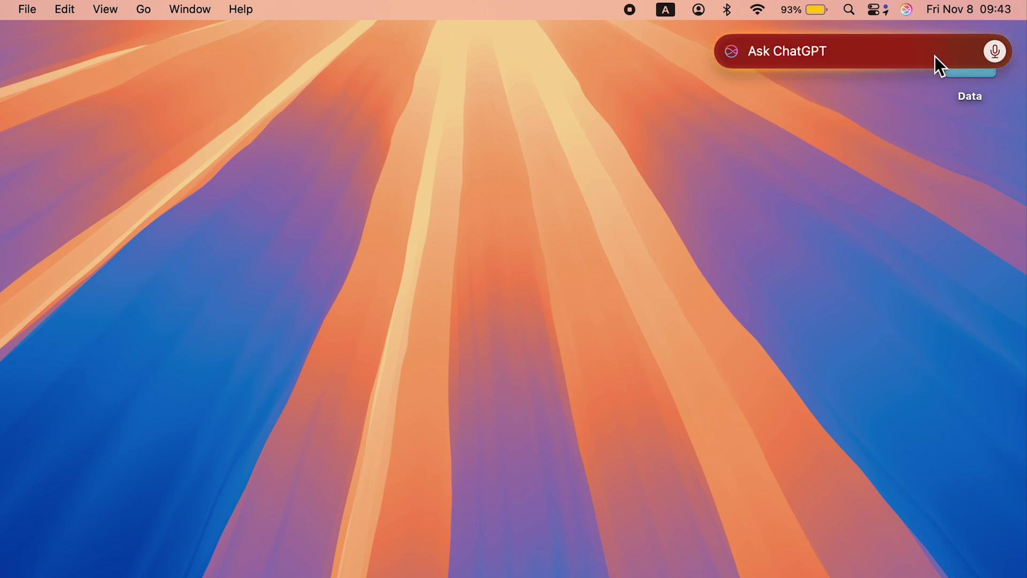
{"action": "type", "text": " about next weeks weather update for Chicago"}
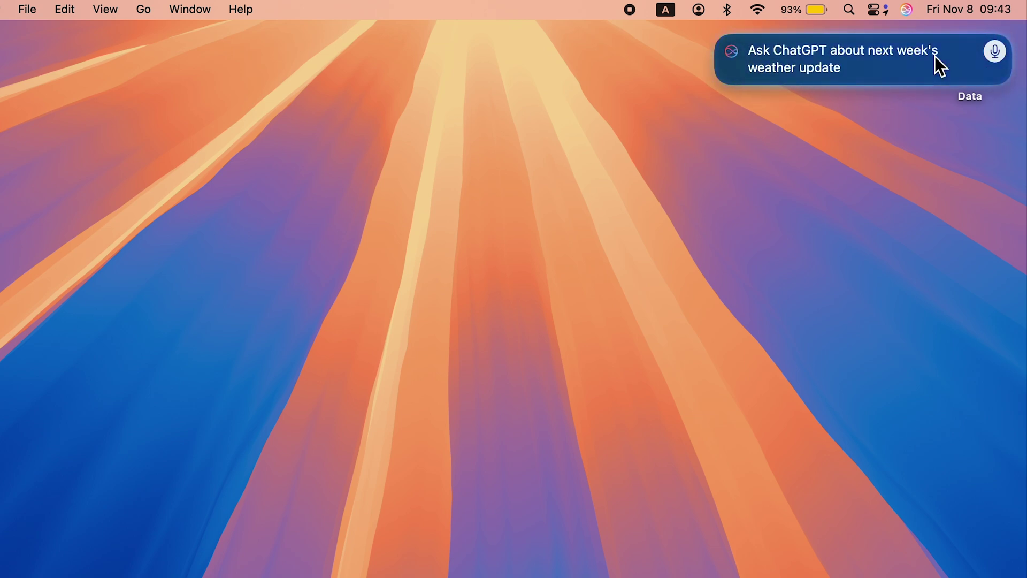
{"action": "key", "text": "Return"}
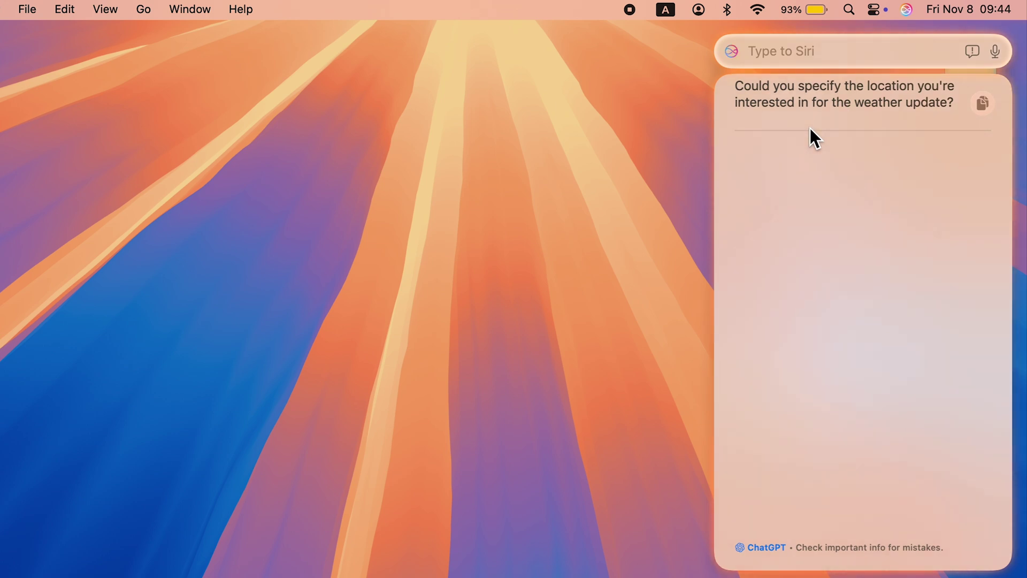
{"action": "left_click", "coordinate": [996, 51]}
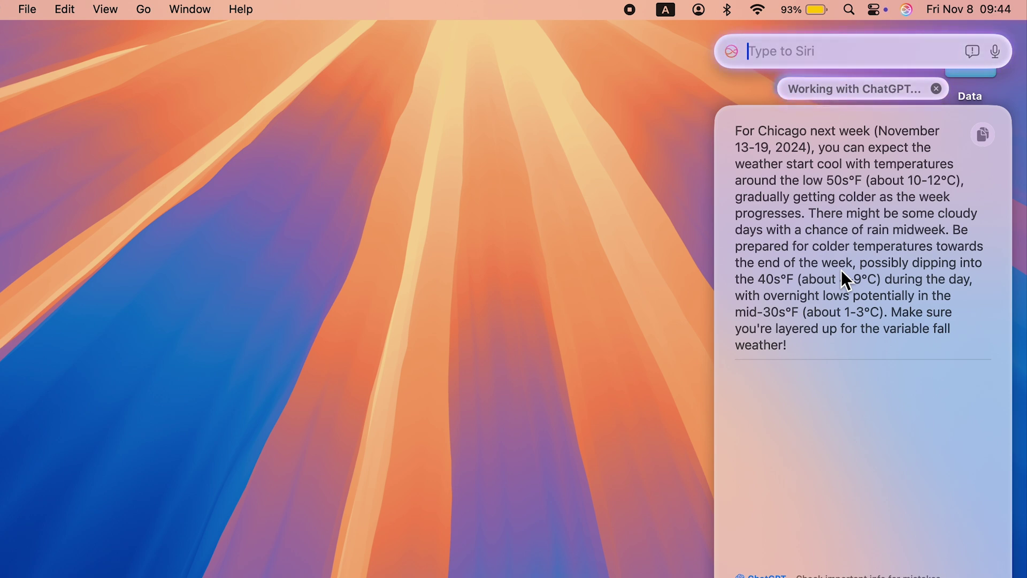
{"action": "left_click", "coordinate": [655, 194]}
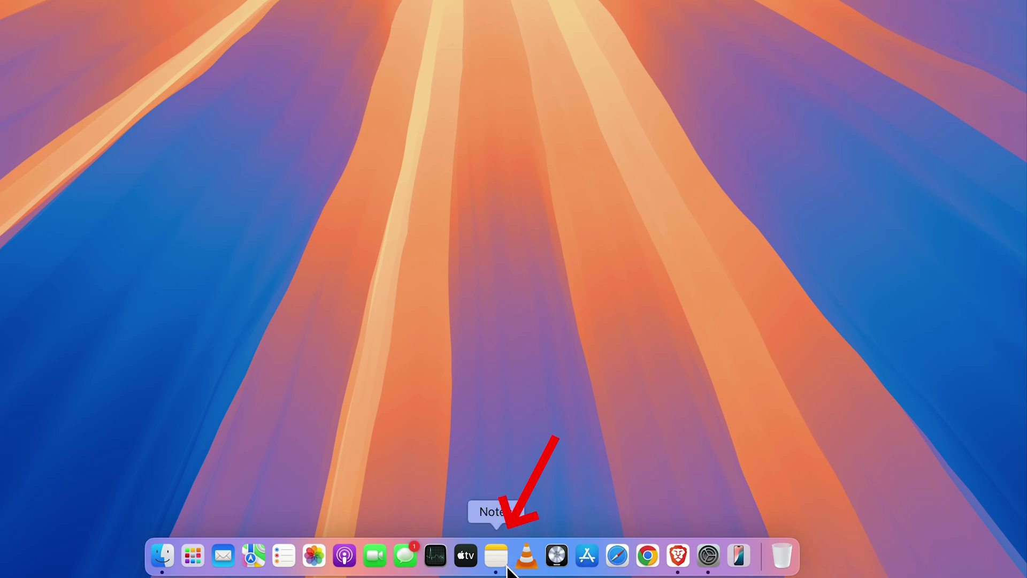
Step: Switch to Notes and select the paragraph under the Introduction heading in the note "Test 1"
{"action": "left_click", "coordinate": [496, 556]}
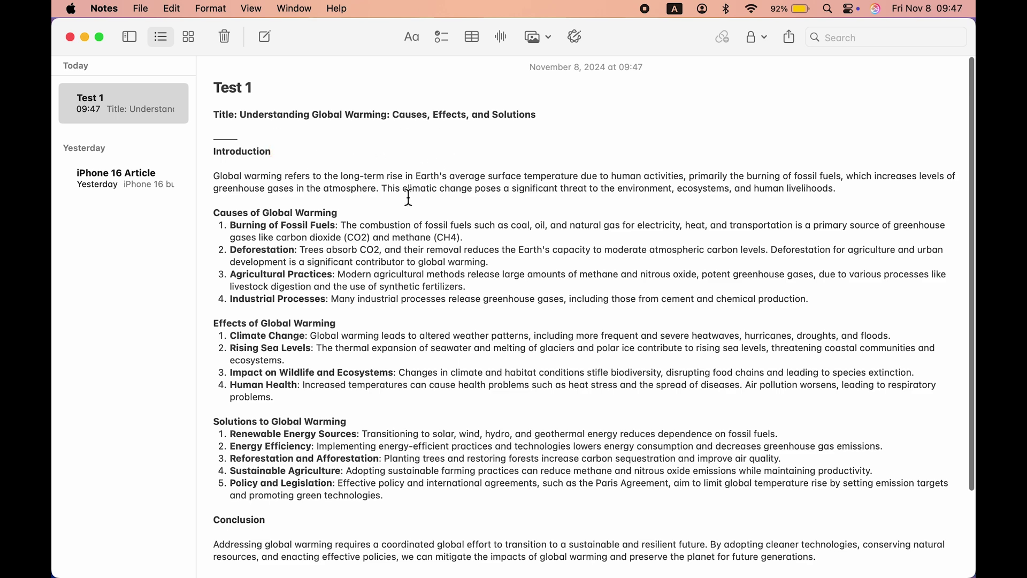
{"action": "double_click", "coordinate": [269, 177]}
{"action": "triple_click", "coordinate": [269, 176]}
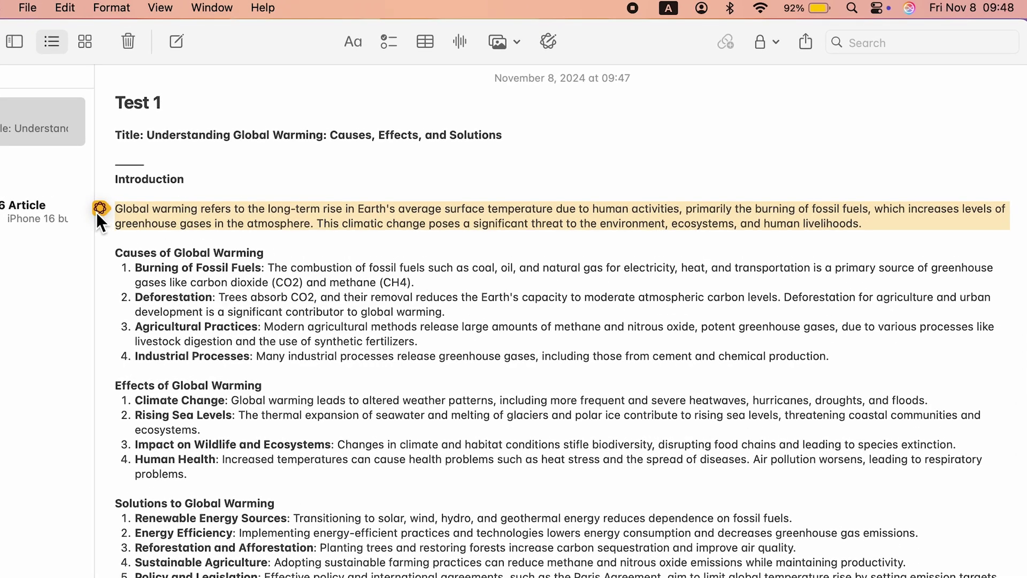
Step: Rewrite the Introduction paragraph in a Friendly tone with Writing Tools, and revert the rewrite
{"action": "left_click", "coordinate": [99, 210]}
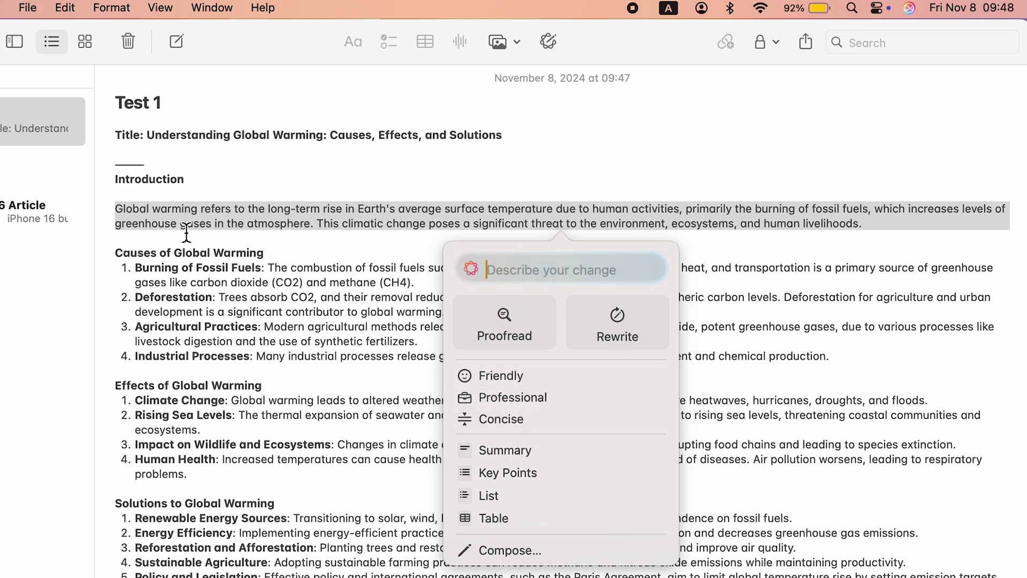
{"action": "left_click", "coordinate": [513, 378]}
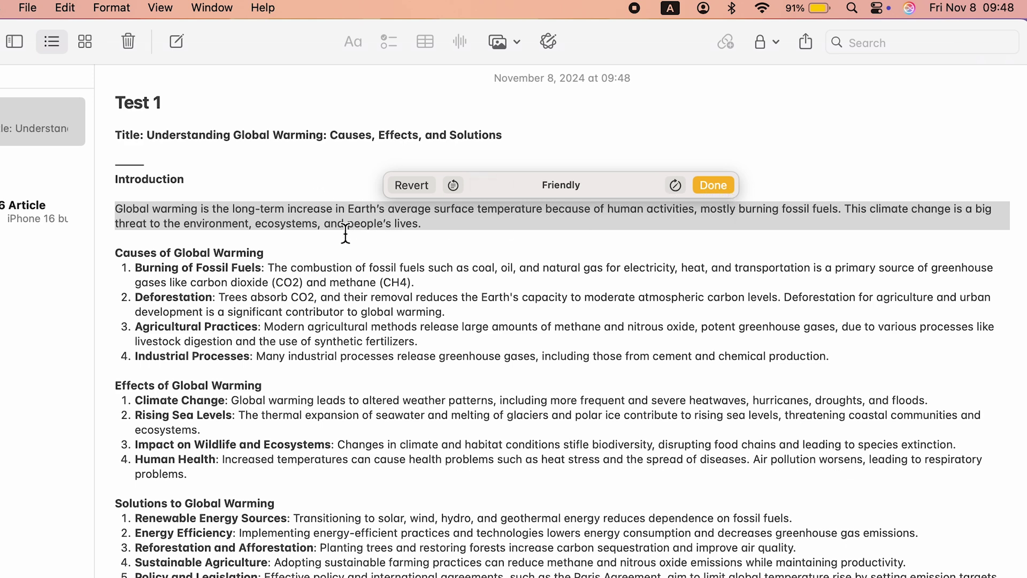
{"action": "left_click", "coordinate": [412, 186]}
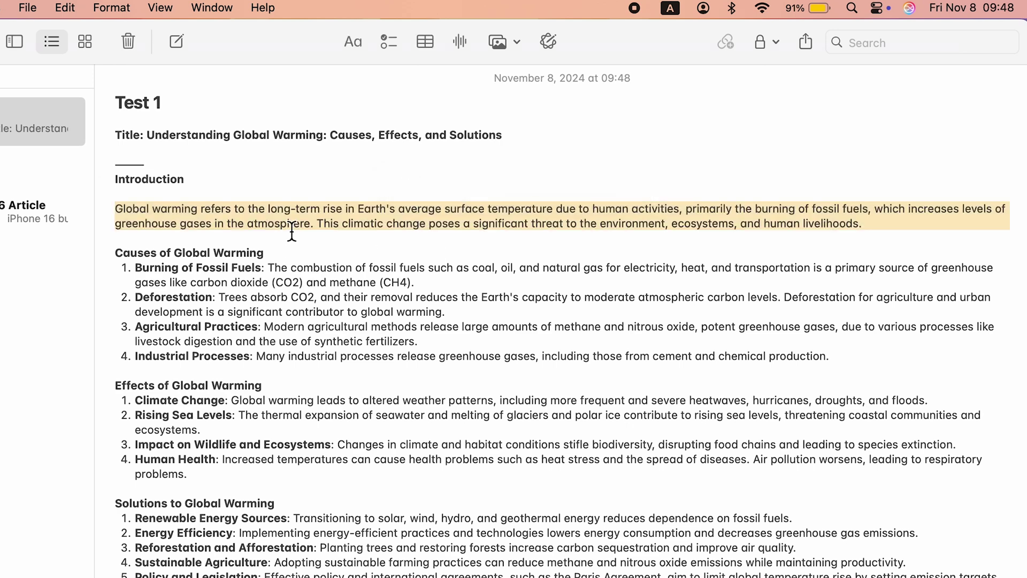
{"action": "left_click", "coordinate": [302, 215]}
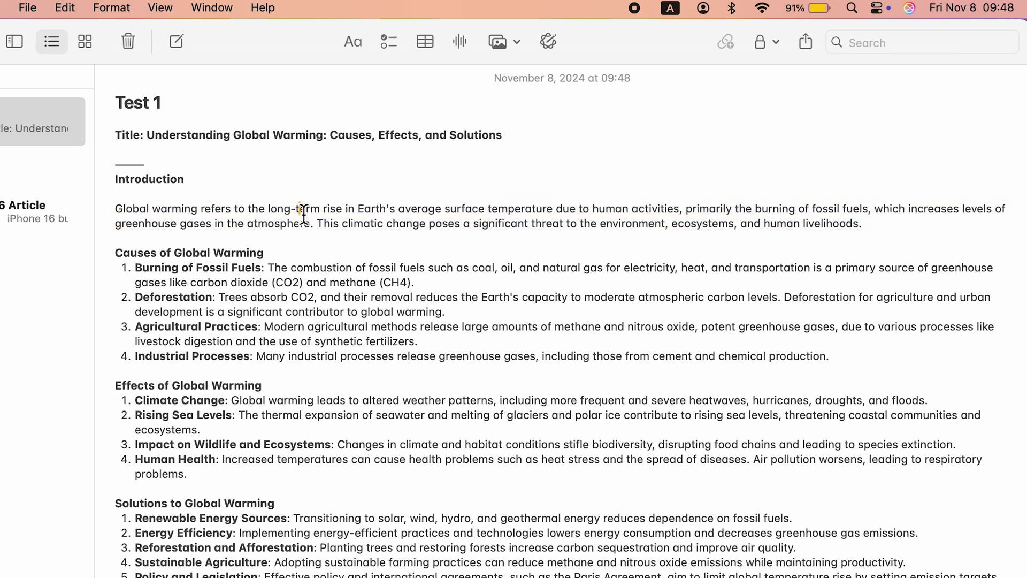
Step: Rewrite the Introduction paragraph with Writing Tools using the change description "make it funny", and revert the rewrite
{"action": "triple_click", "coordinate": [276, 210]}
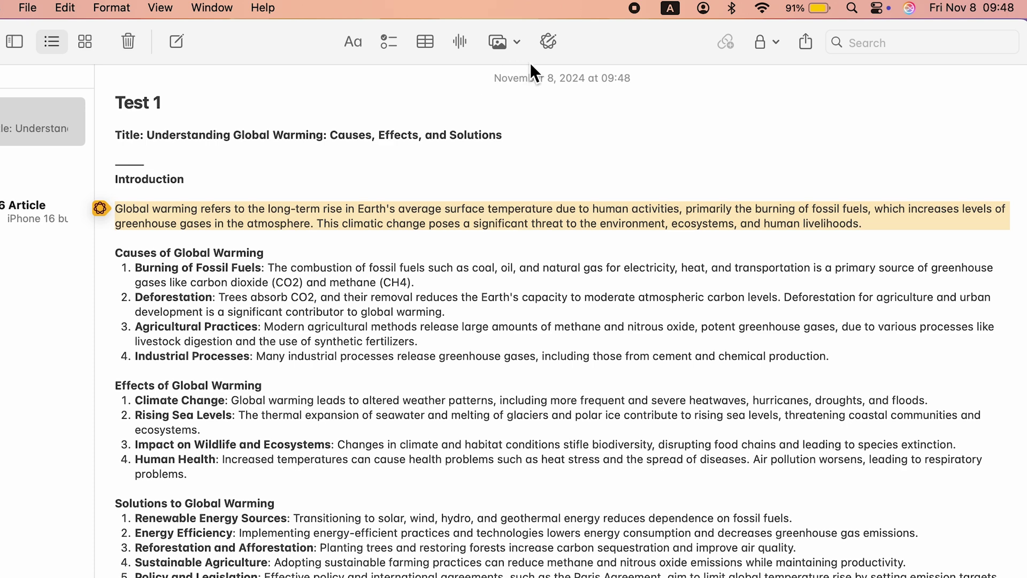
{"action": "left_click", "coordinate": [554, 48]}
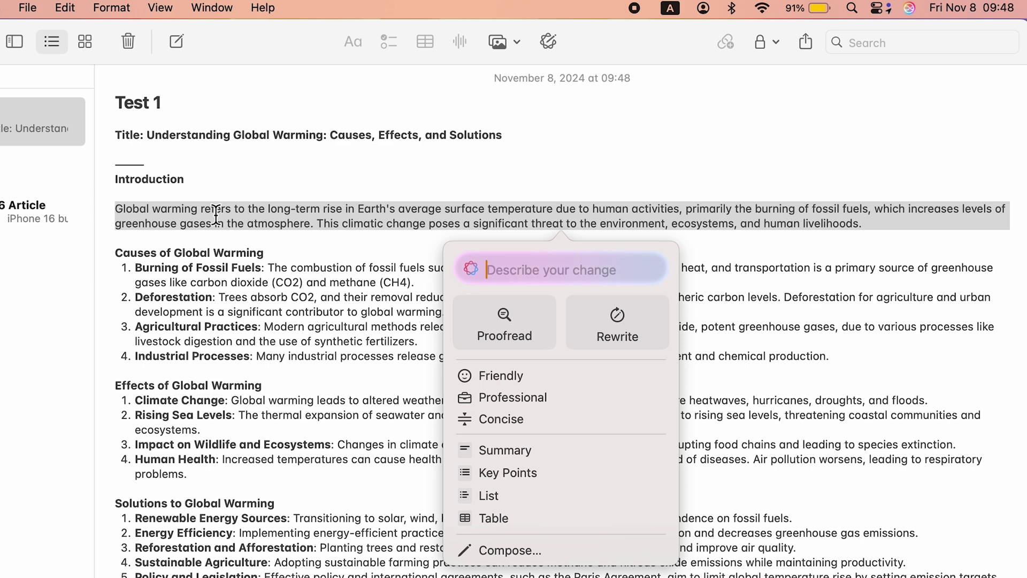
{"action": "left_click", "coordinate": [541, 274]}
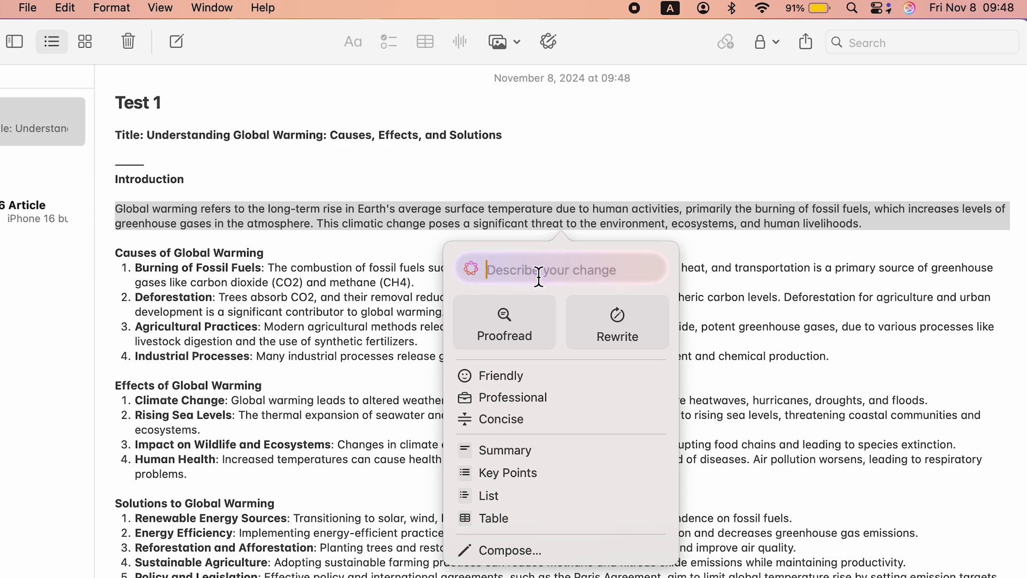
{"action": "type", "text": "mak"}
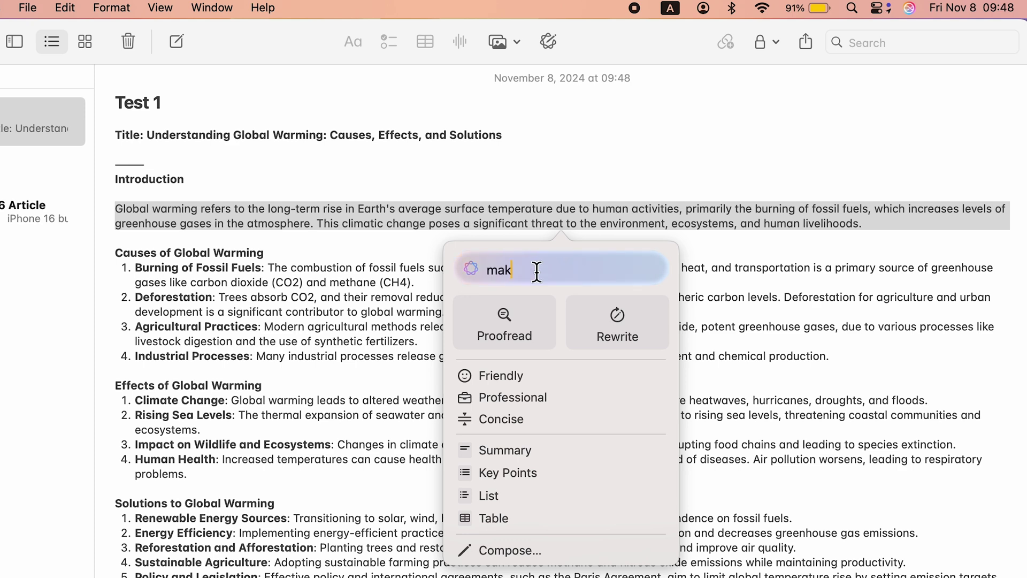
{"action": "type", "text": "e it funny"}
{"action": "key", "text": "Return"}
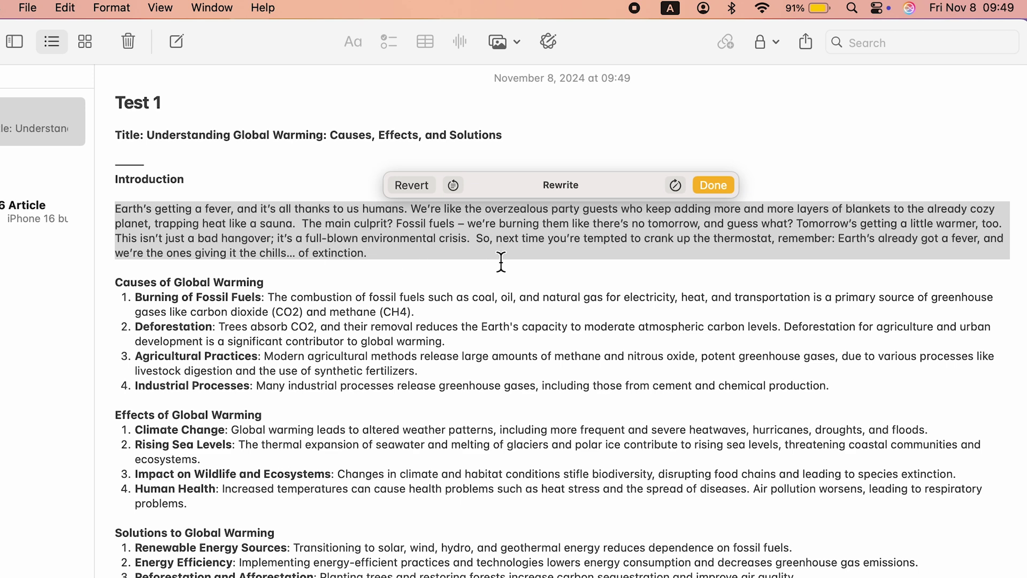
{"action": "mouse_move", "coordinate": [719, 190]}
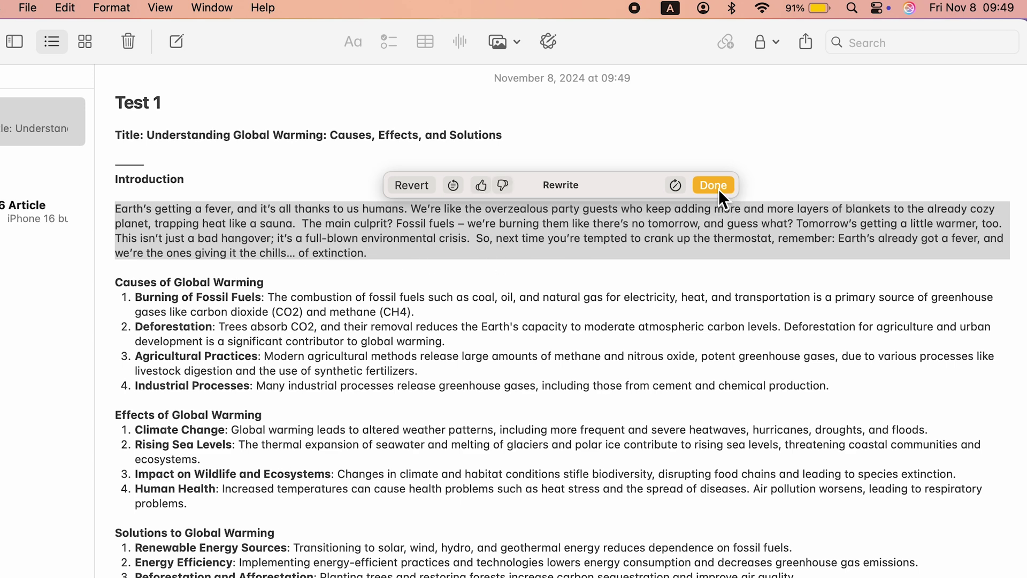
{"action": "left_click", "coordinate": [413, 186]}
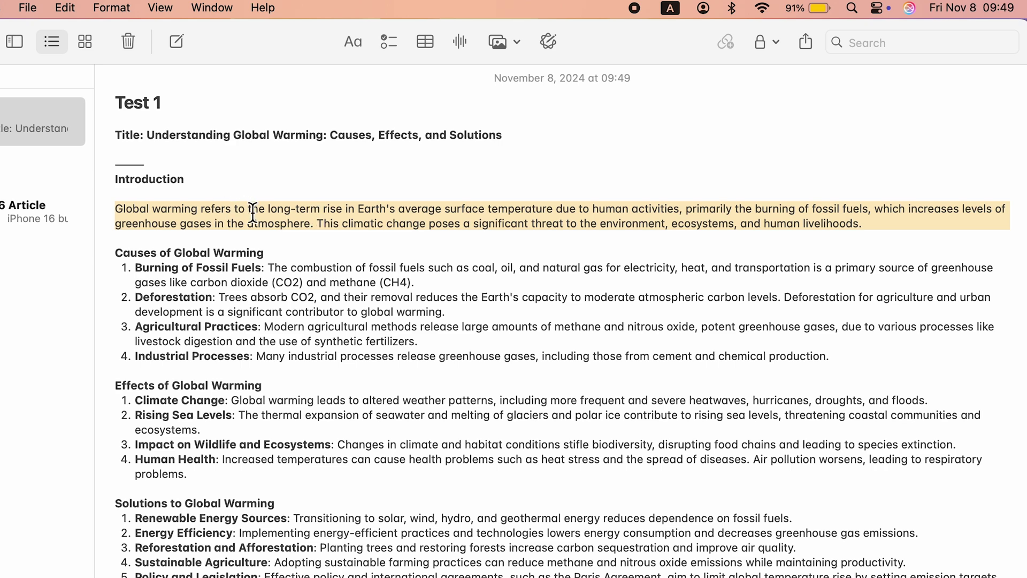
Step: Open the Compose option of Writing Tools for the selected Introduction paragraph
{"action": "left_click", "coordinate": [556, 38]}
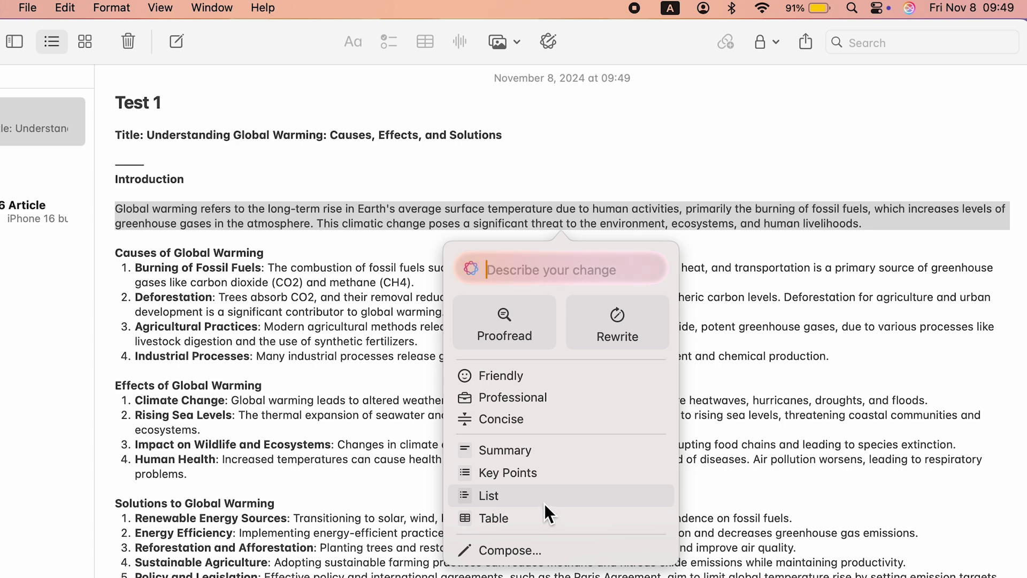
{"action": "left_click", "coordinate": [555, 552]}
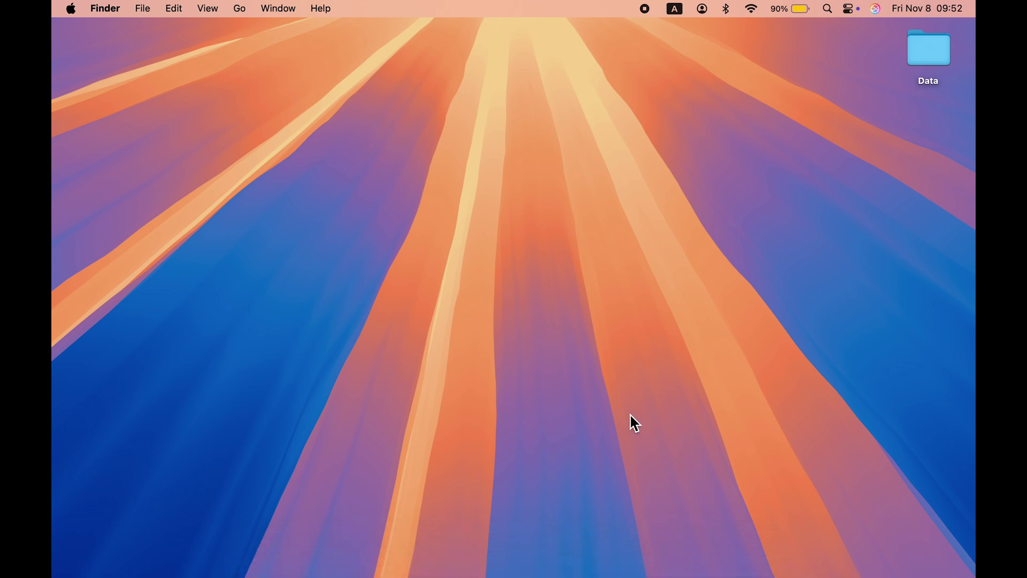
Step: Open Image Playground and generate an image from the description "Lion with hat"
{"action": "key", "text": "F4"}
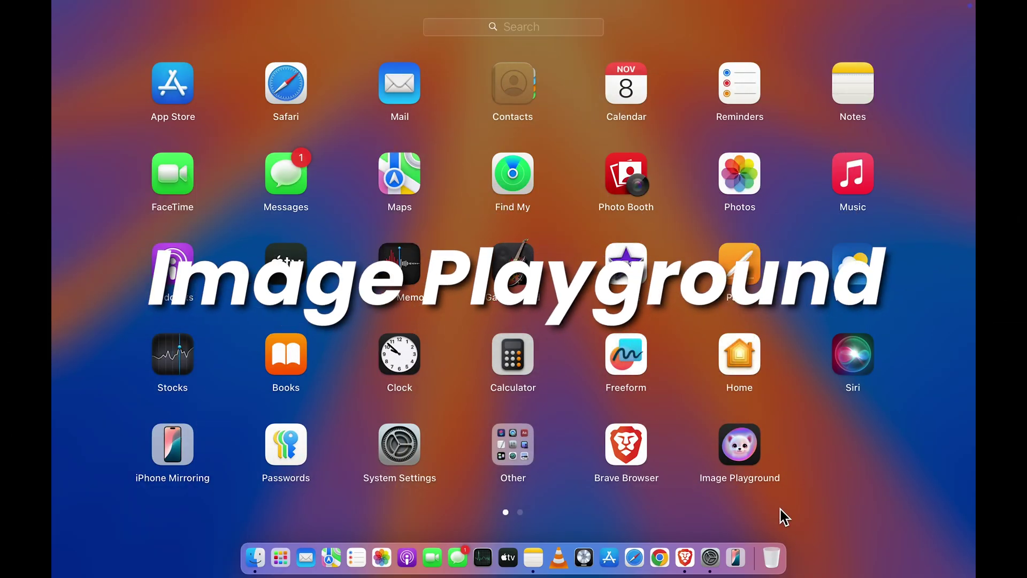
{"action": "left_click", "coordinate": [742, 446]}
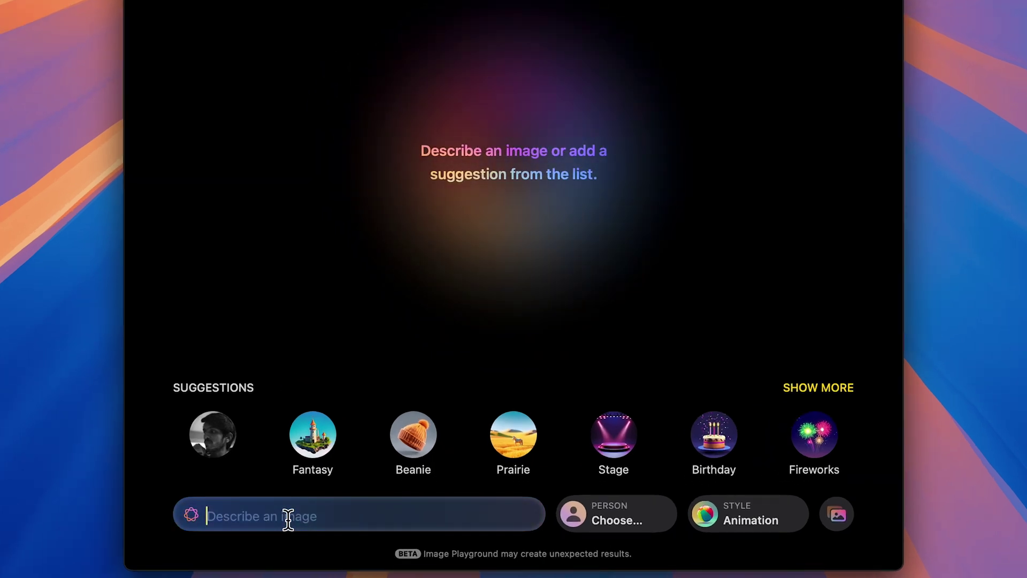
{"action": "type", "text": "lion"}
{"action": "key", "text": "Return"}
{"action": "type", "text": "with hat"}
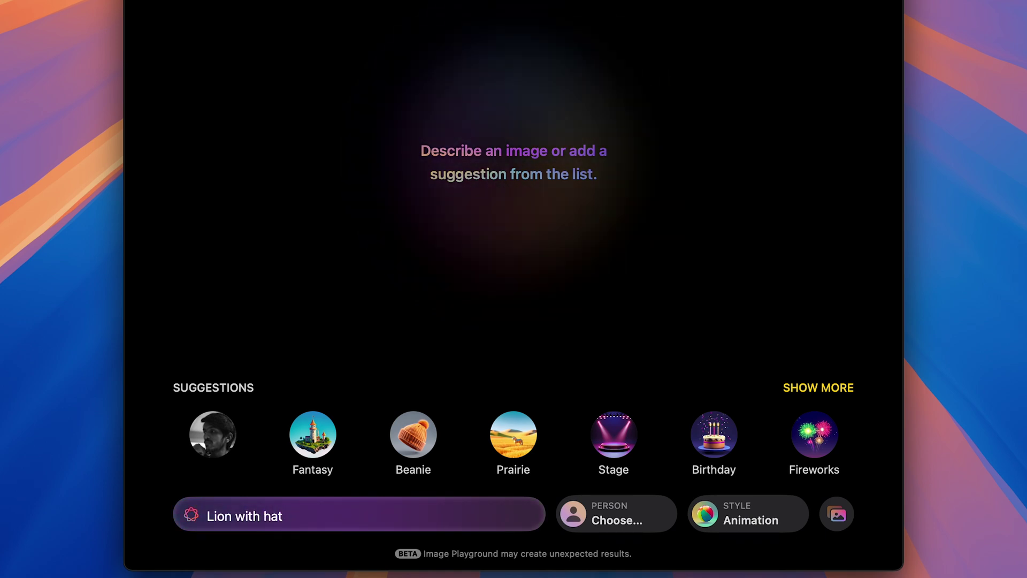
{"action": "key", "text": "Return"}
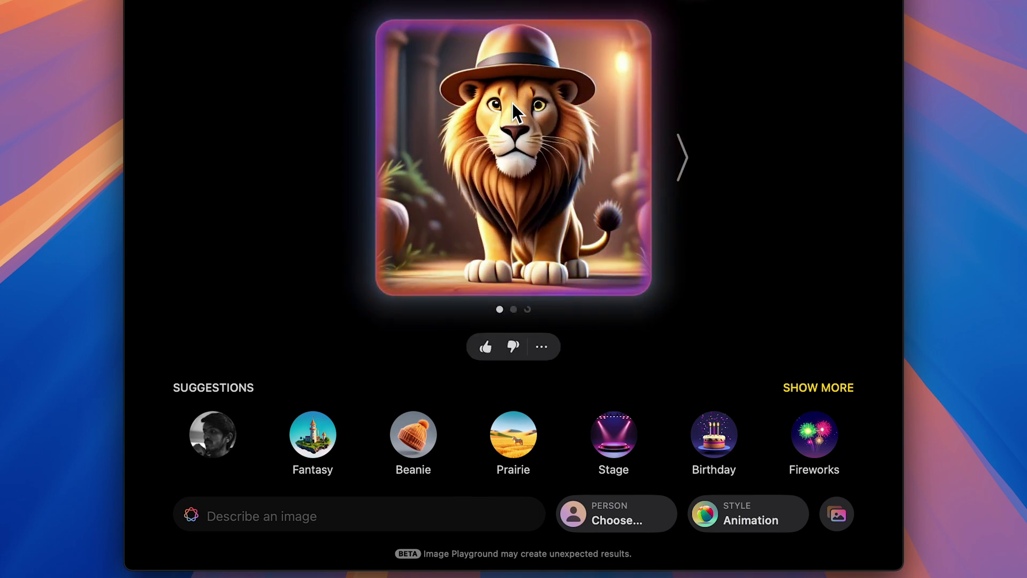
Step: View the second variation of the lion image and examine the copy, share and save options available for it
{"action": "left_click", "coordinate": [686, 166]}
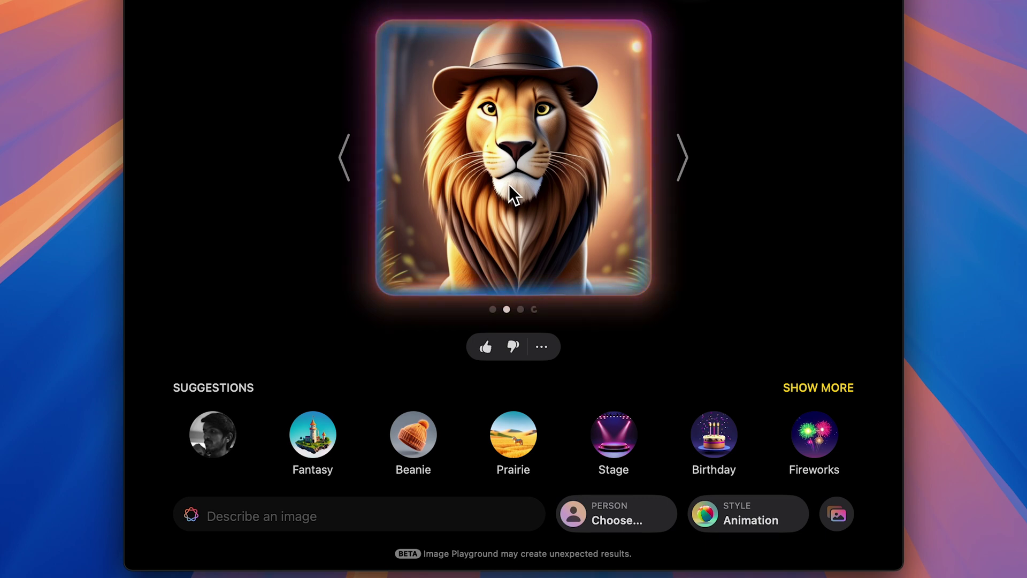
{"action": "left_click", "coordinate": [542, 347]}
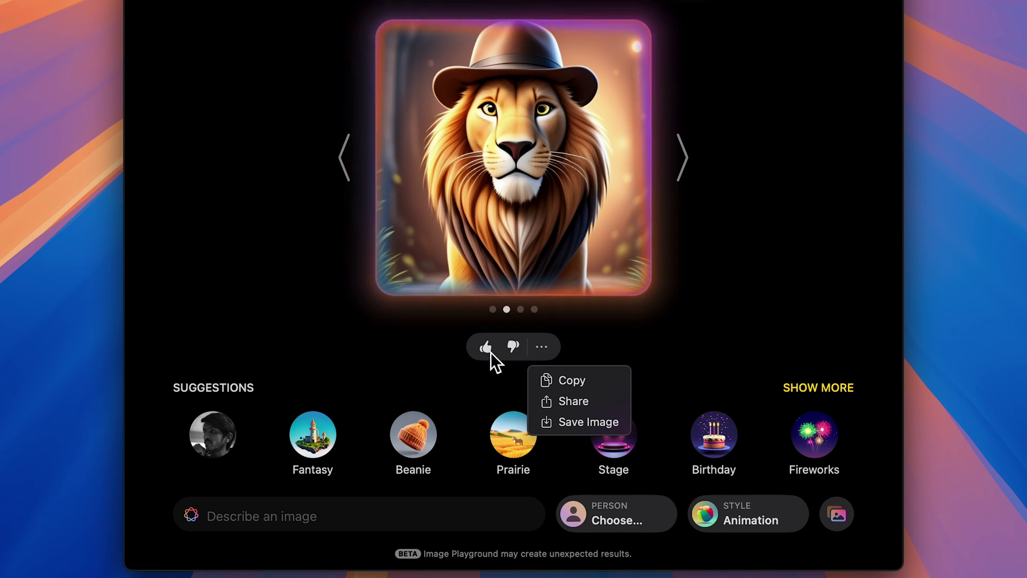
{"action": "left_click", "coordinate": [404, 338]}
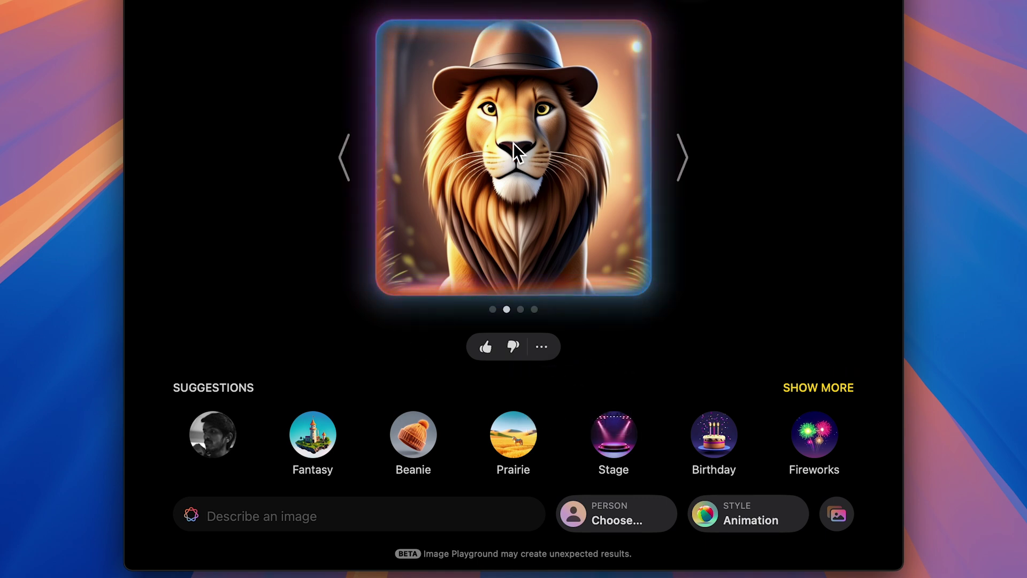
Step: Add the Birthday suggestion to the "Lion with hat" concept and open the generated image
{"action": "left_click", "coordinate": [571, 144]}
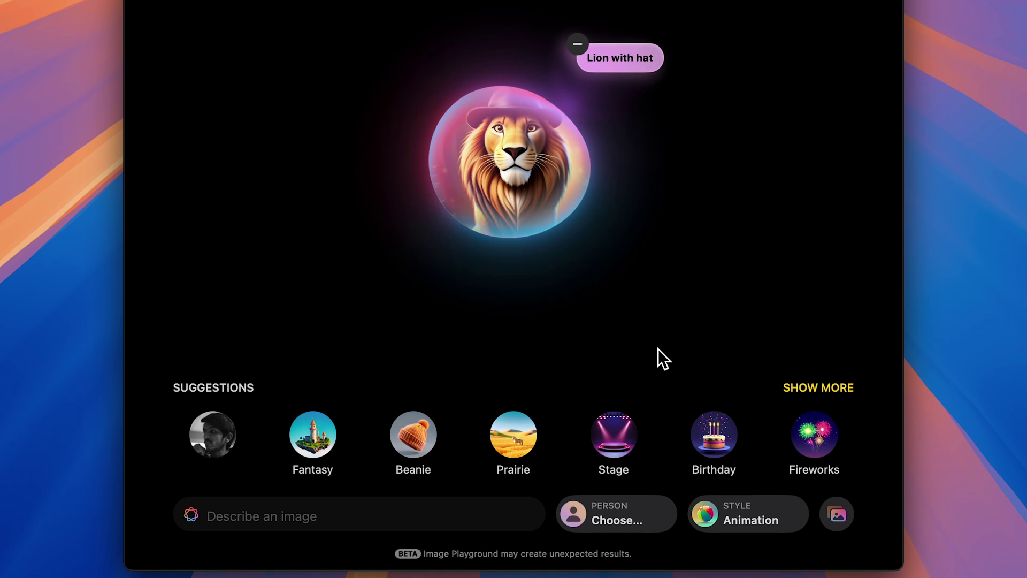
{"action": "left_click", "coordinate": [716, 437]}
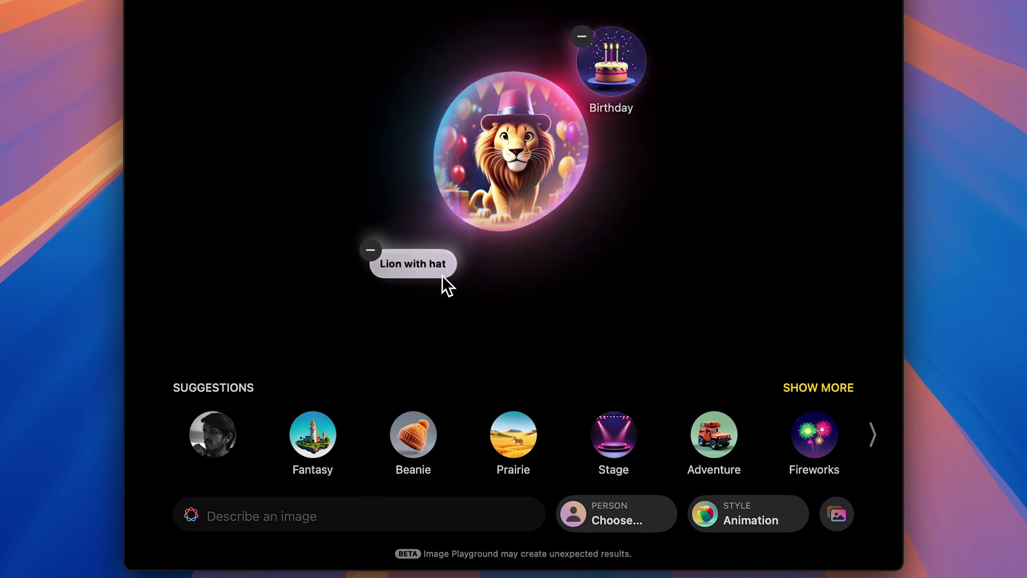
{"action": "left_click", "coordinate": [521, 152]}
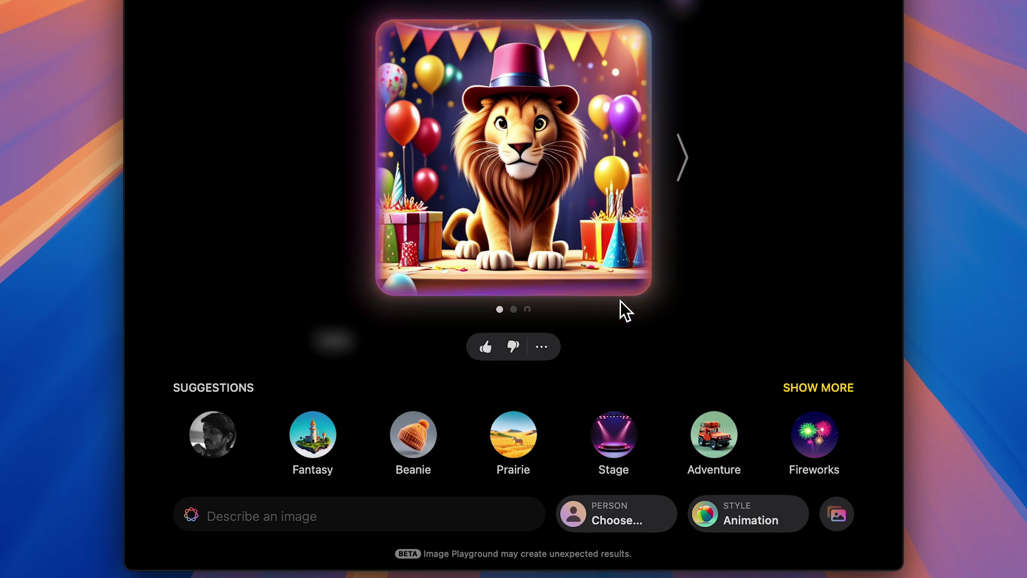
Step: Expand the suggestions, add the Scientist costume to the lion image, and browse on to the Accessories
{"action": "left_click", "coordinate": [801, 389]}
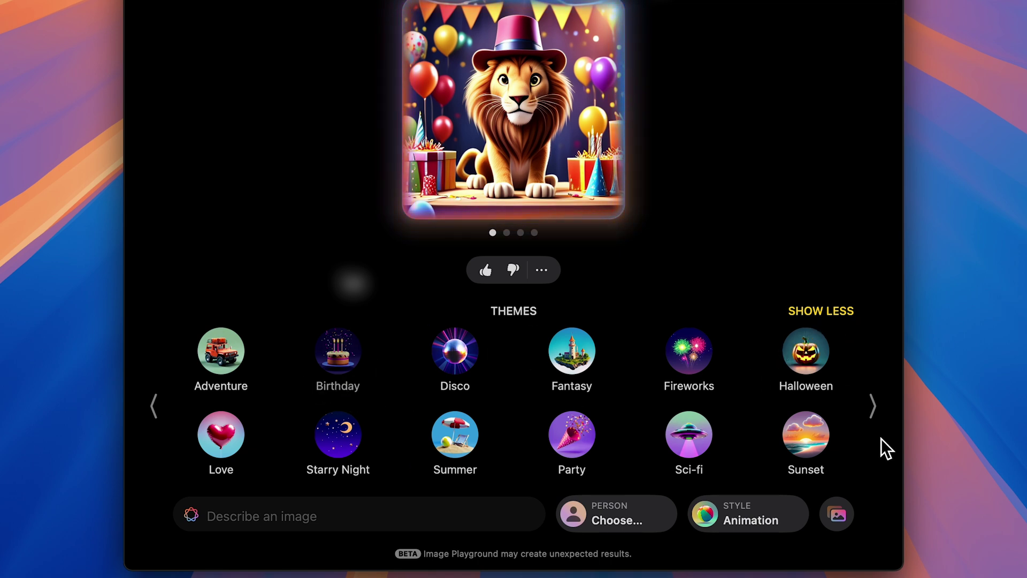
{"action": "left_click", "coordinate": [873, 407]}
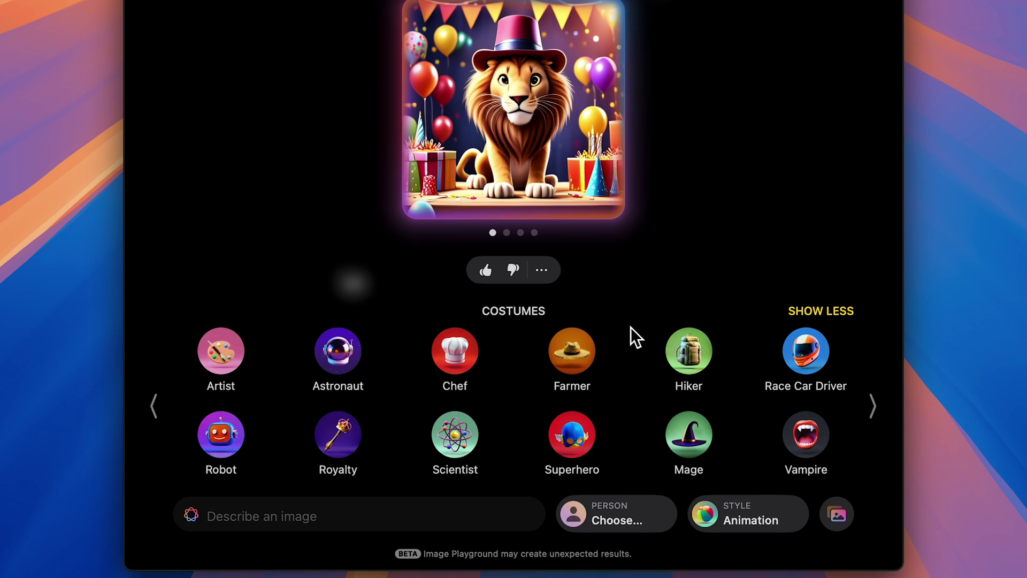
{"action": "left_click", "coordinate": [456, 441]}
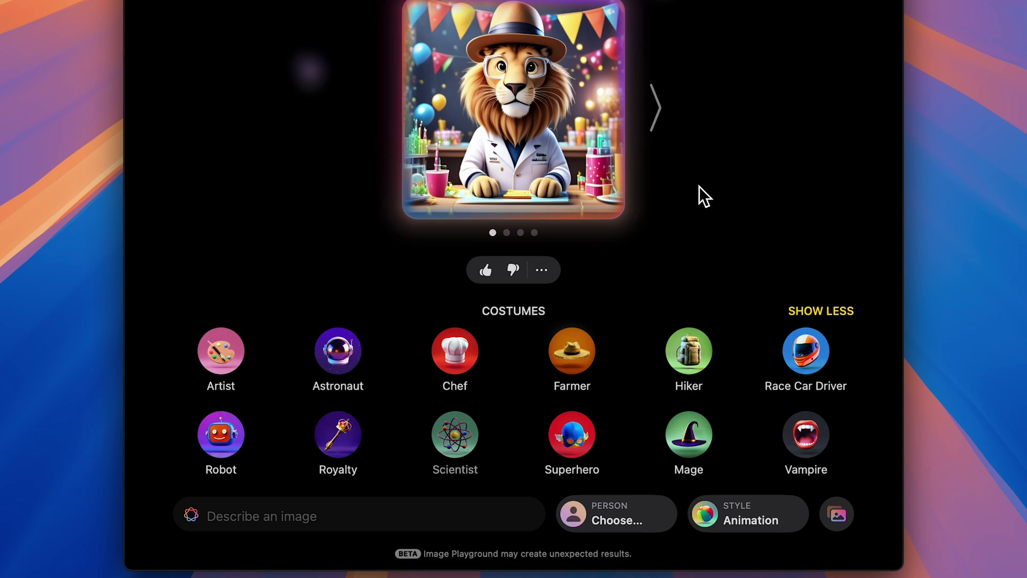
{"action": "left_click", "coordinate": [873, 406]}
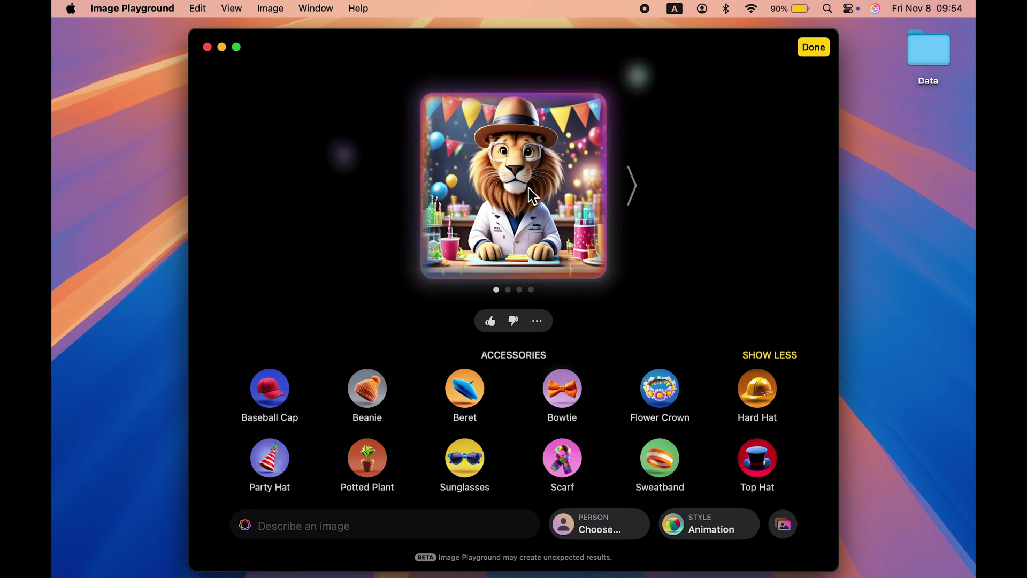
Step: Set the image style to Illustration and compare the generated variations, ending on the second one
{"action": "left_click", "coordinate": [710, 528]}
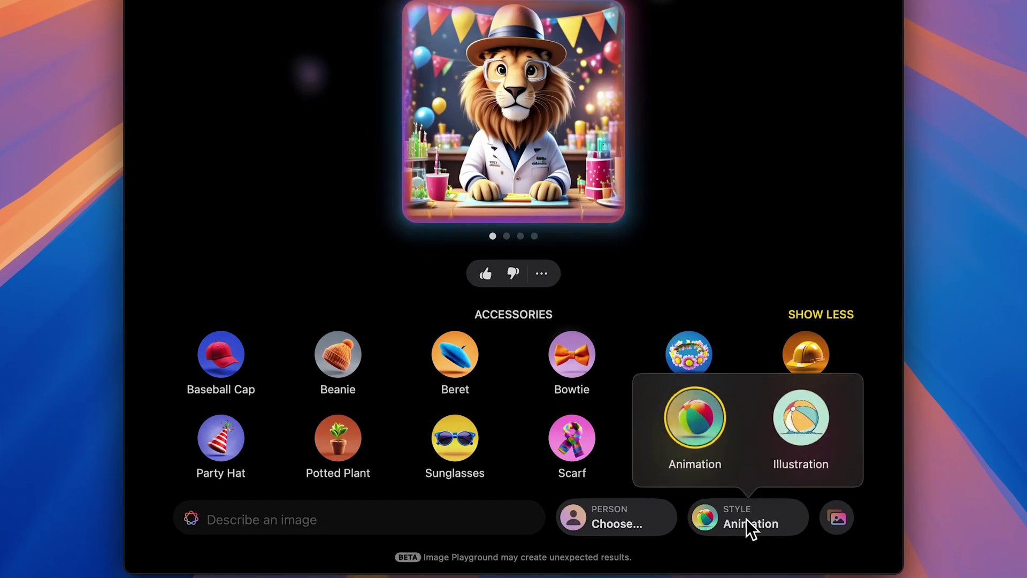
{"action": "left_click", "coordinate": [808, 423]}
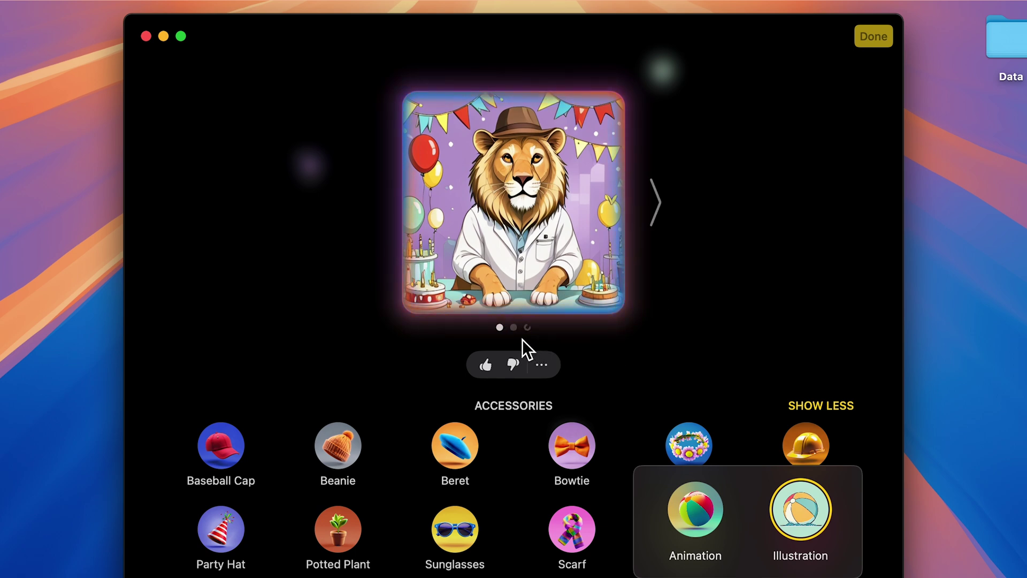
{"action": "left_click", "coordinate": [659, 213]}
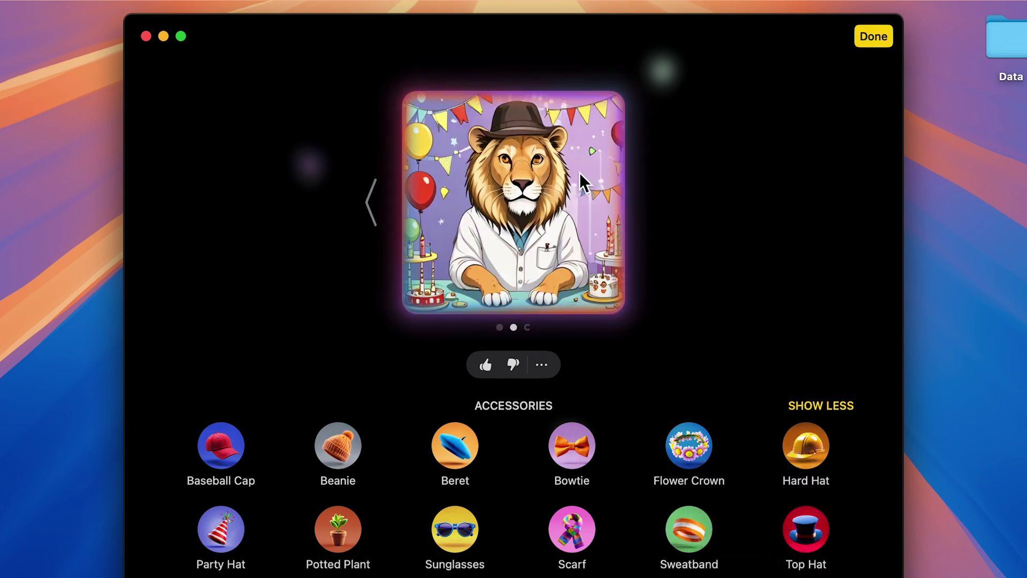
{"action": "left_click", "coordinate": [371, 204]}
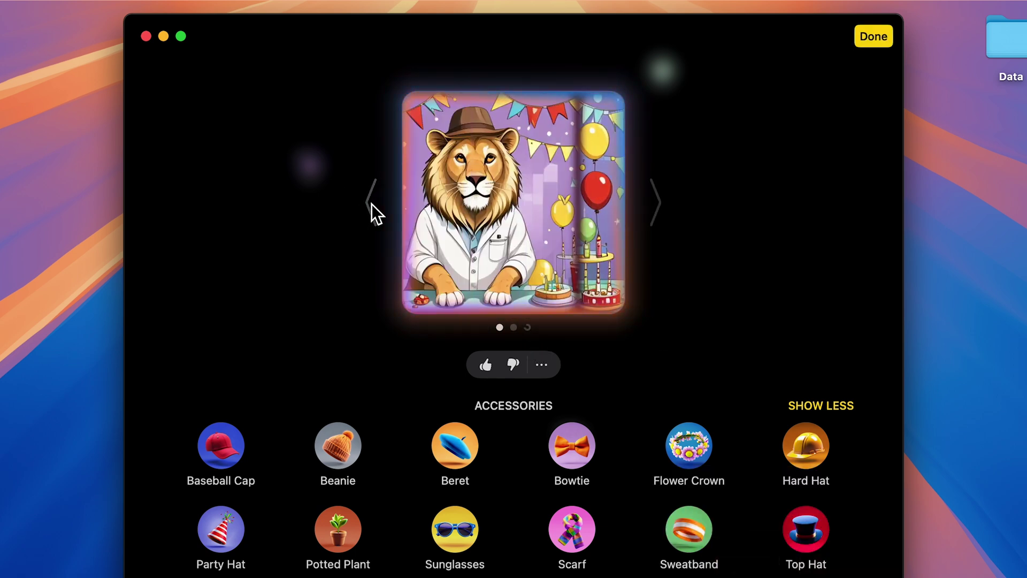
{"action": "left_click", "coordinate": [669, 207]}
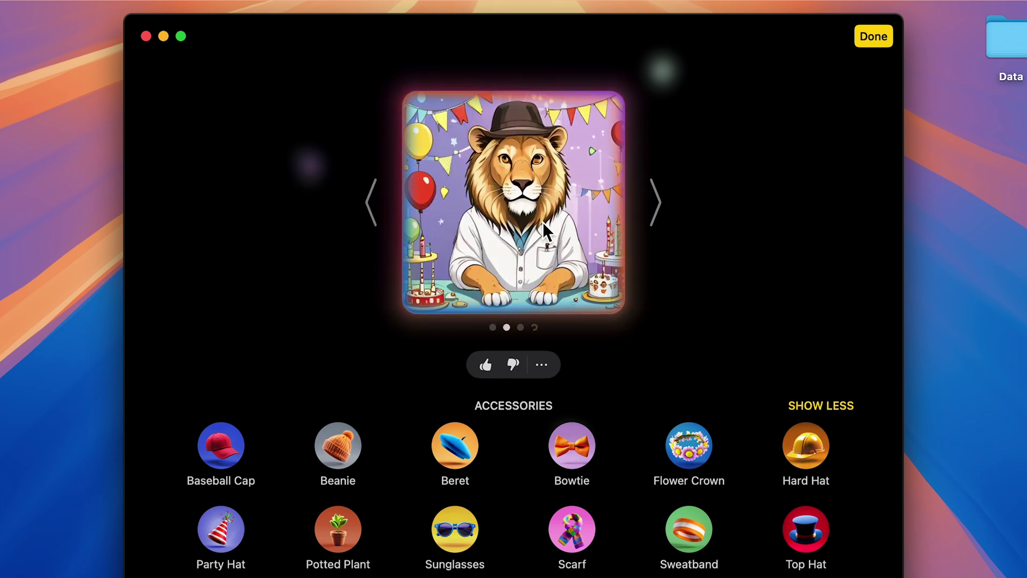
Step: Save the second Illustration variation as the finished image and open it for editing
{"action": "left_click", "coordinate": [546, 365]}
{"action": "left_click", "coordinate": [585, 439]}
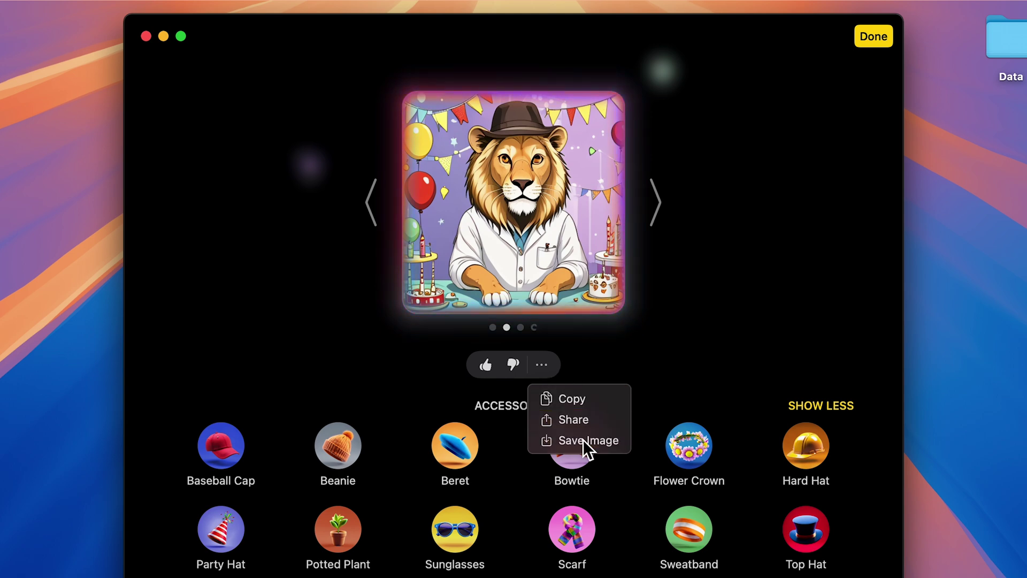
{"action": "left_click", "coordinate": [874, 37]}
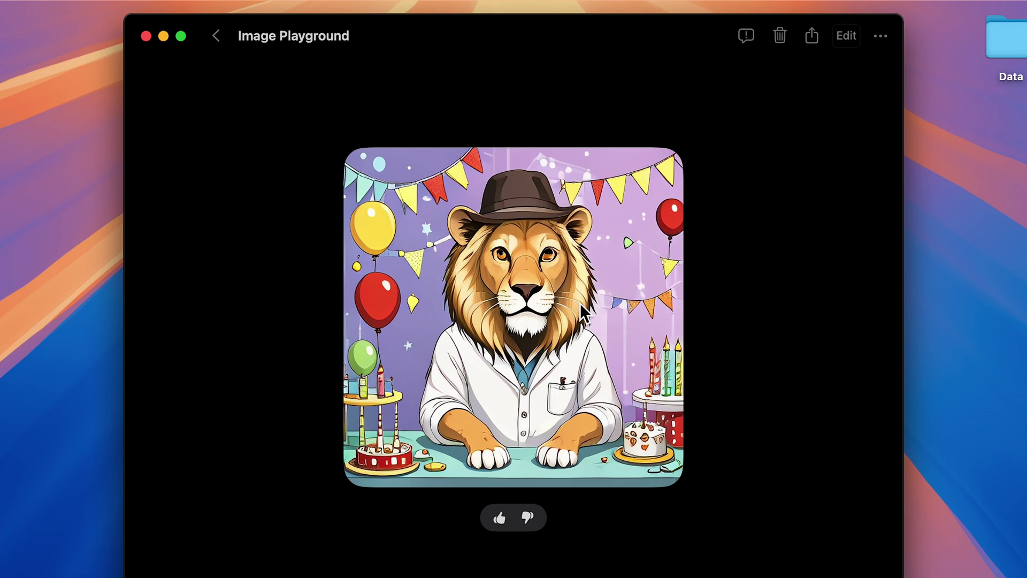
{"action": "left_click", "coordinate": [849, 39]}
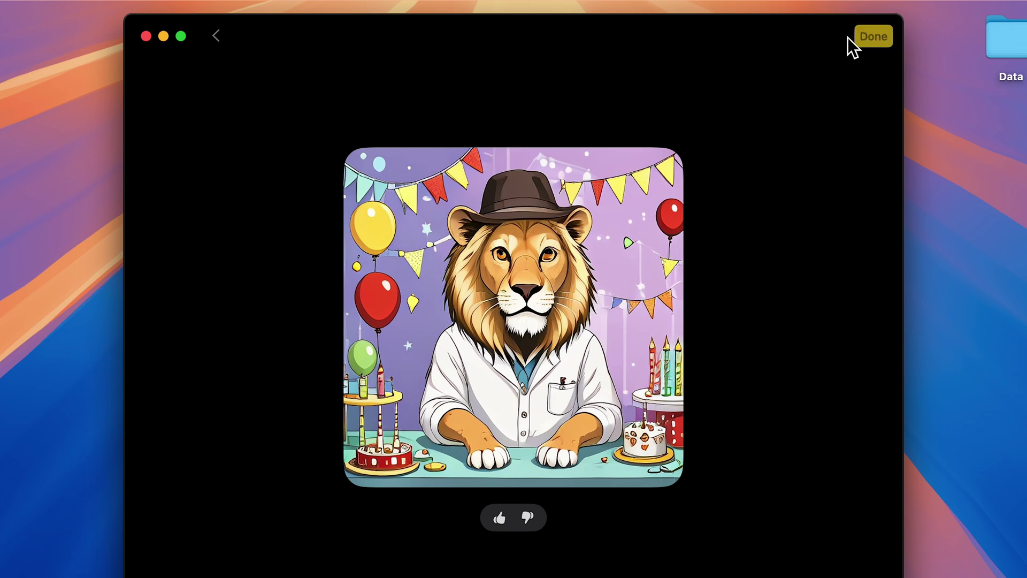
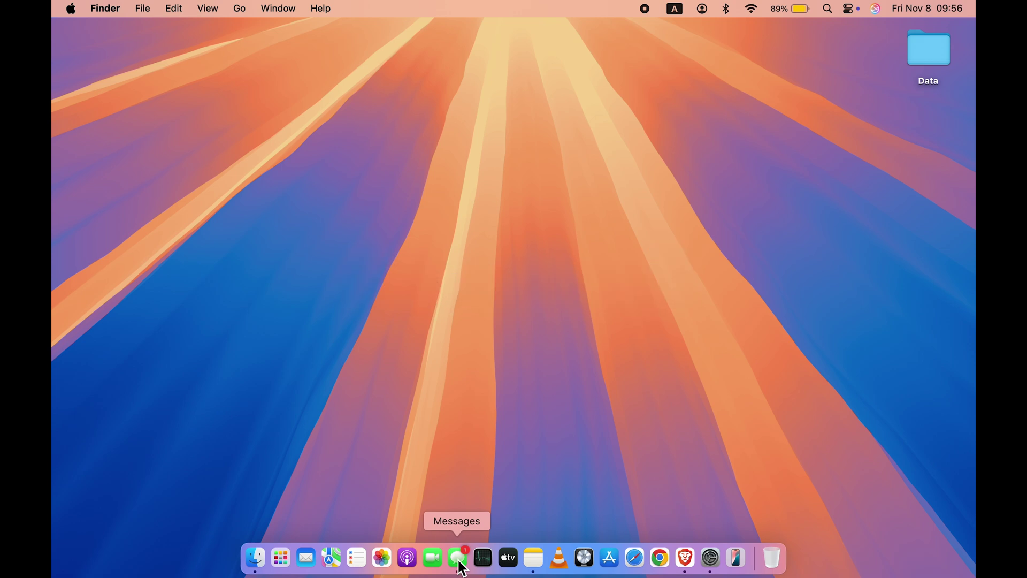
Step: Switch to Messages and insert the Genmoji of a dog with a turtle shell into the new message
{"action": "left_click", "coordinate": [461, 562]}
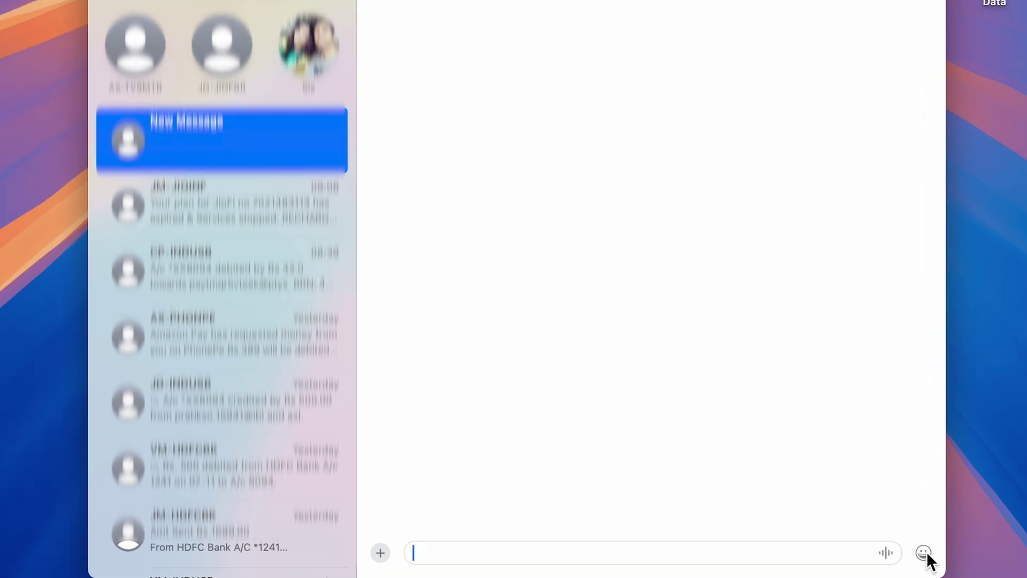
{"action": "left_click", "coordinate": [869, 556]}
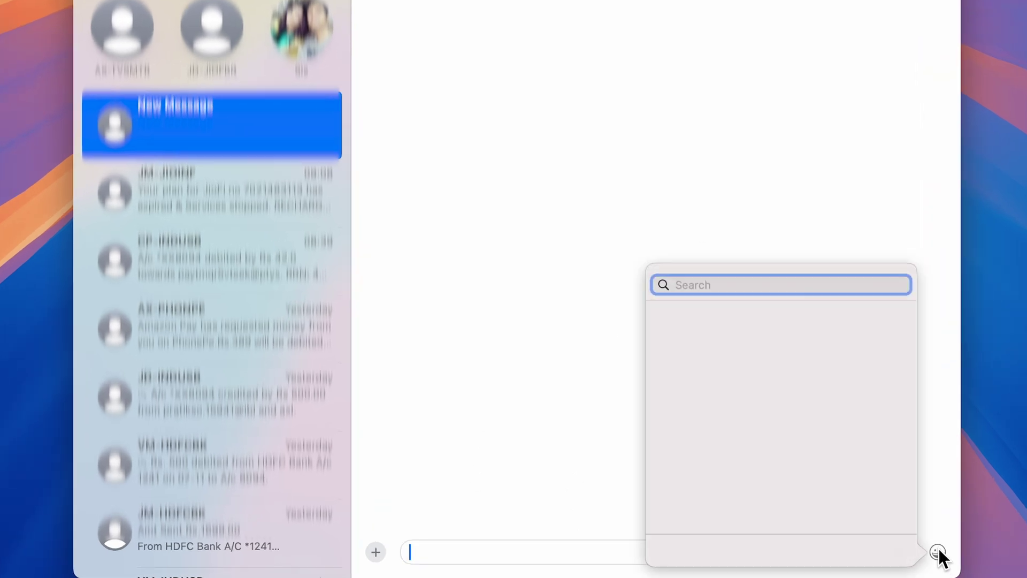
{"action": "left_click", "coordinate": [657, 551]}
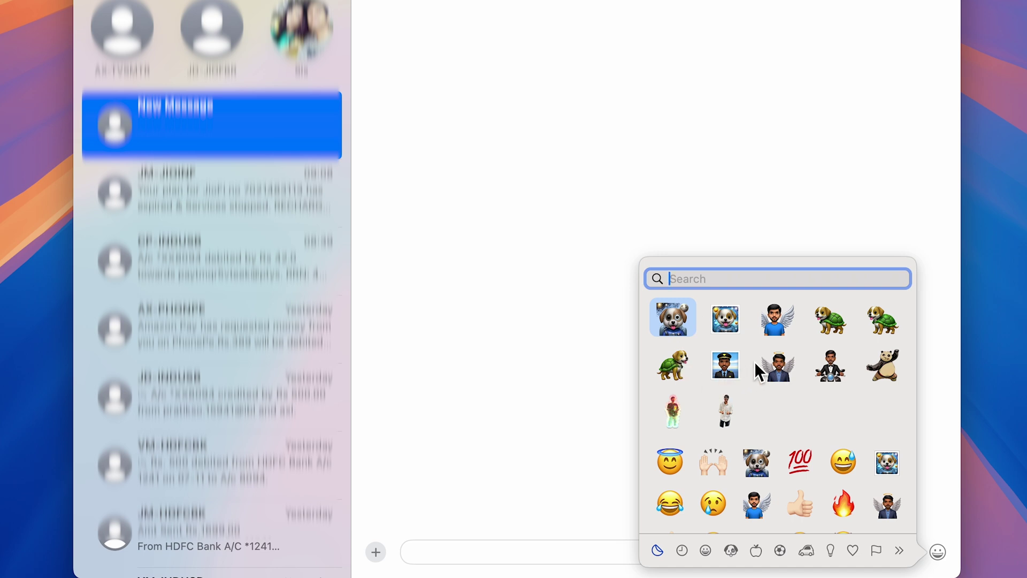
{"action": "left_click", "coordinate": [836, 316]}
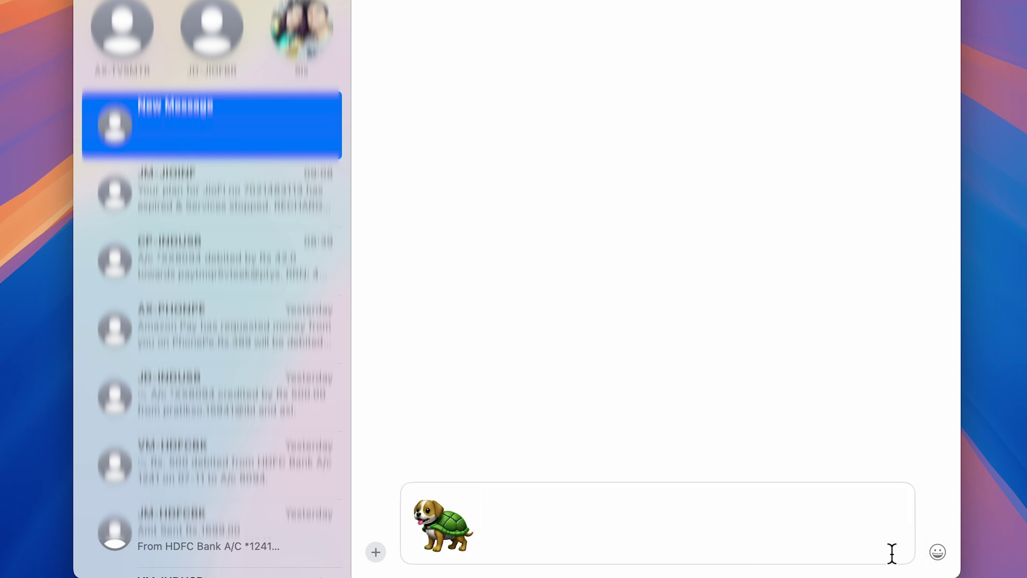
Step: Create an Image Playground image within the new message from a description starting "dog with", insert it, and quit Messages
{"action": "left_click", "coordinate": [376, 552]}
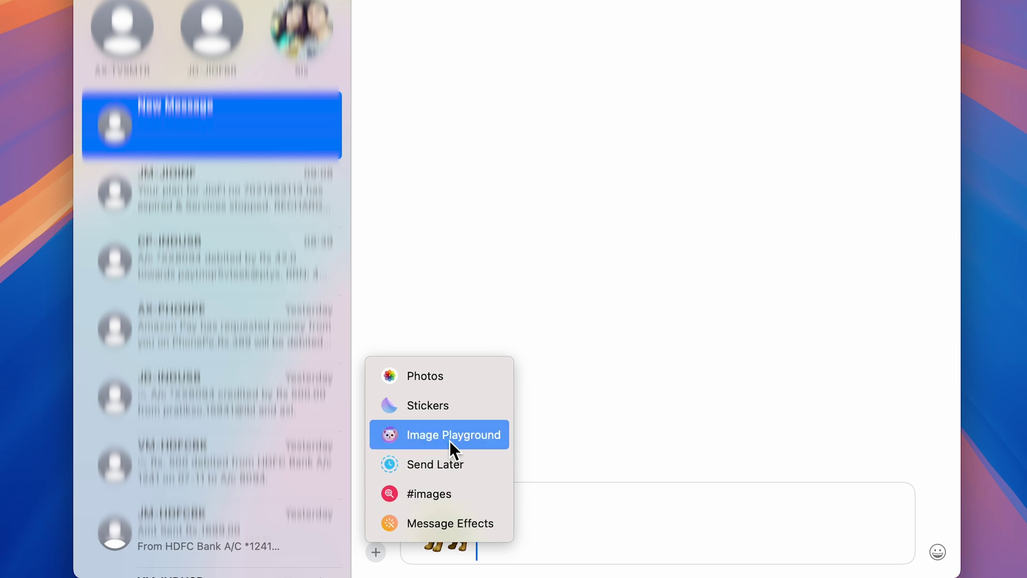
{"action": "left_click", "coordinate": [475, 438]}
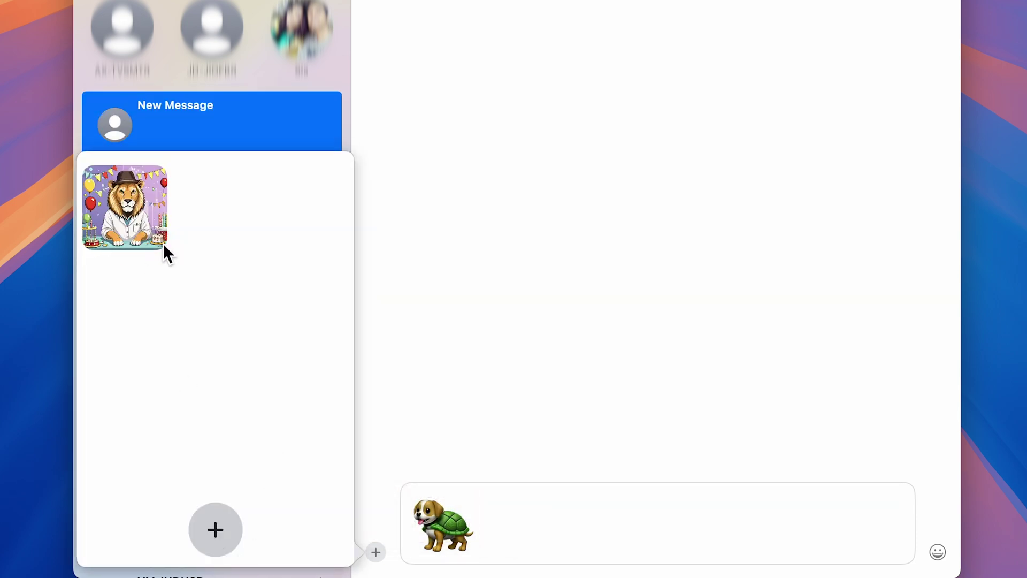
{"action": "left_click", "coordinate": [223, 532]}
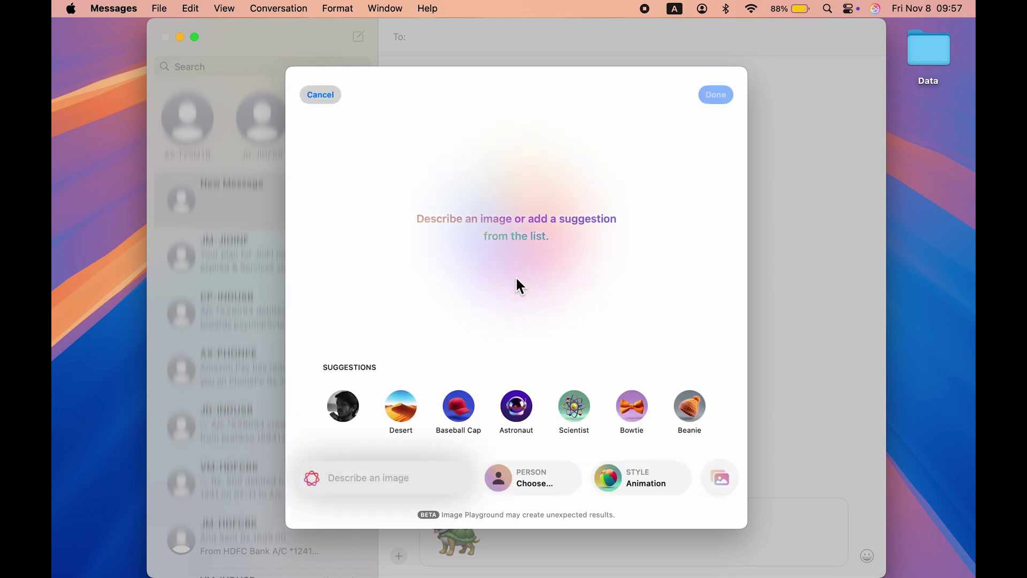
{"action": "left_click", "coordinate": [383, 483]}
{"action": "type", "text": "dog with"}
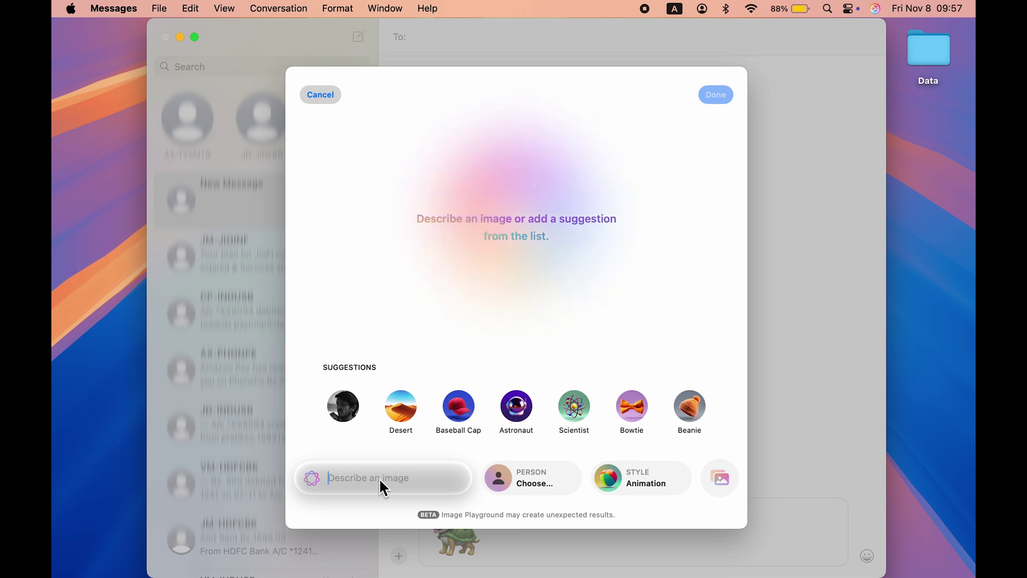
{"action": "key", "text": "Return"}
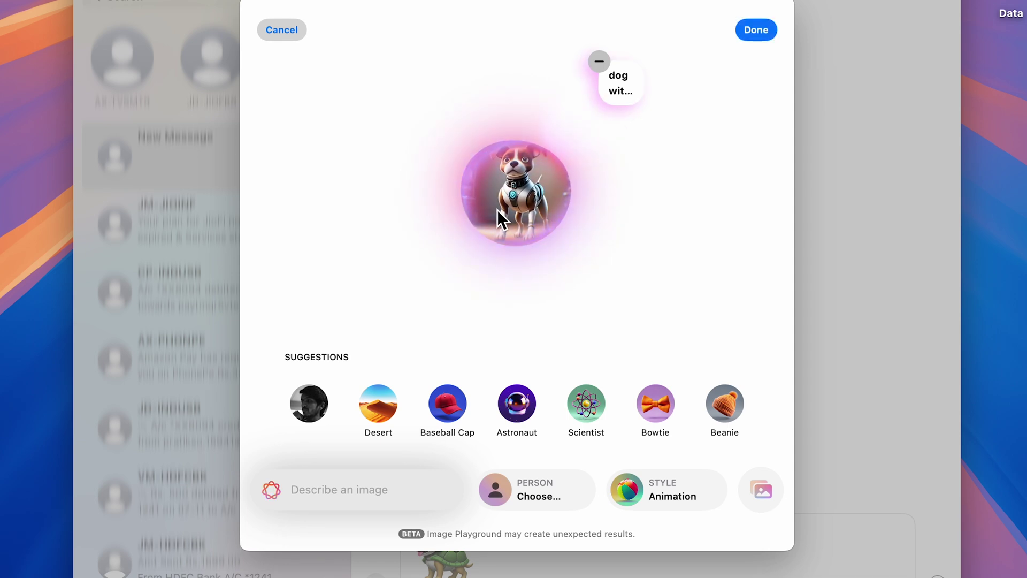
{"action": "left_click", "coordinate": [761, 28]}
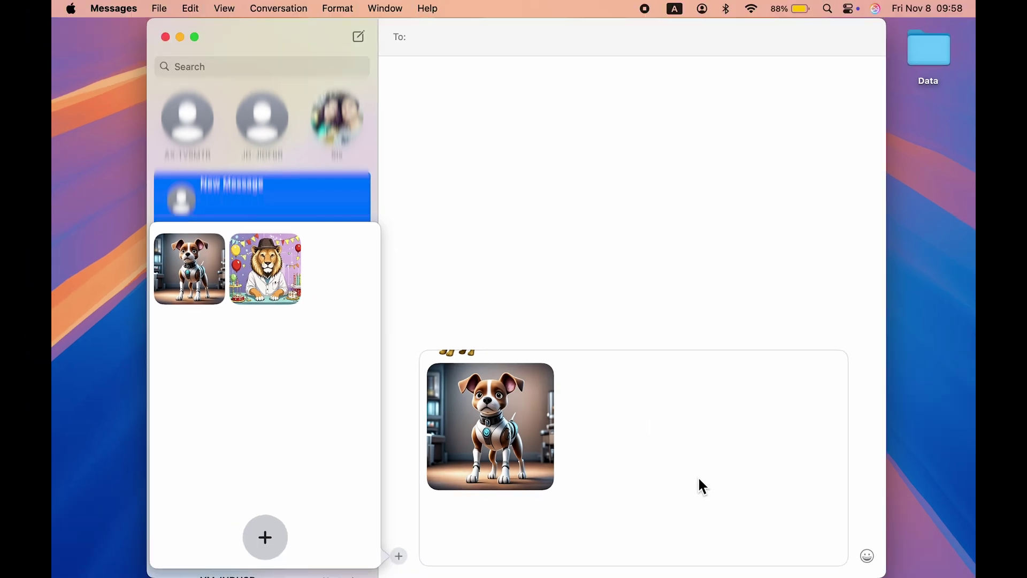
{"action": "key", "text": "super+q"}
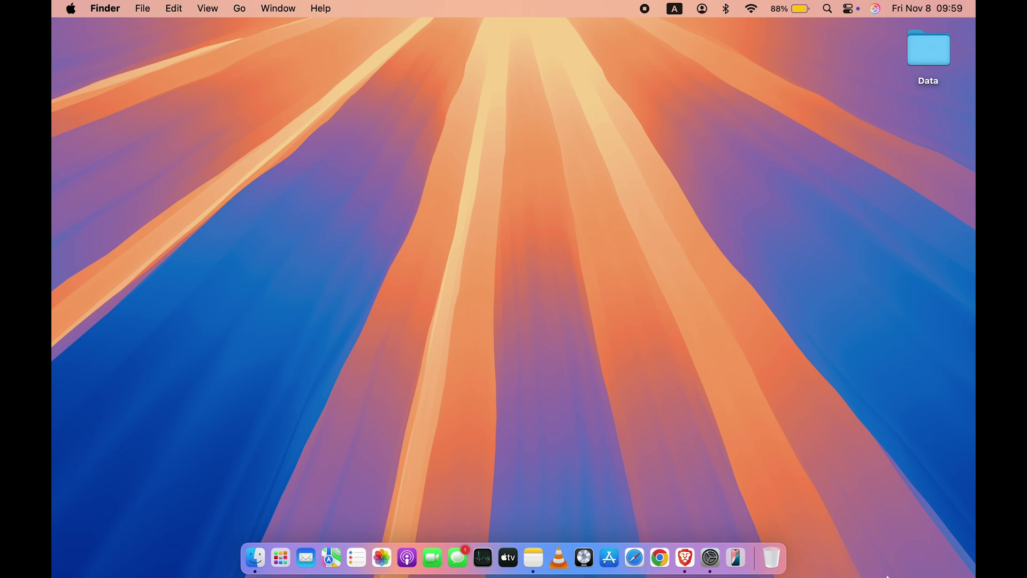